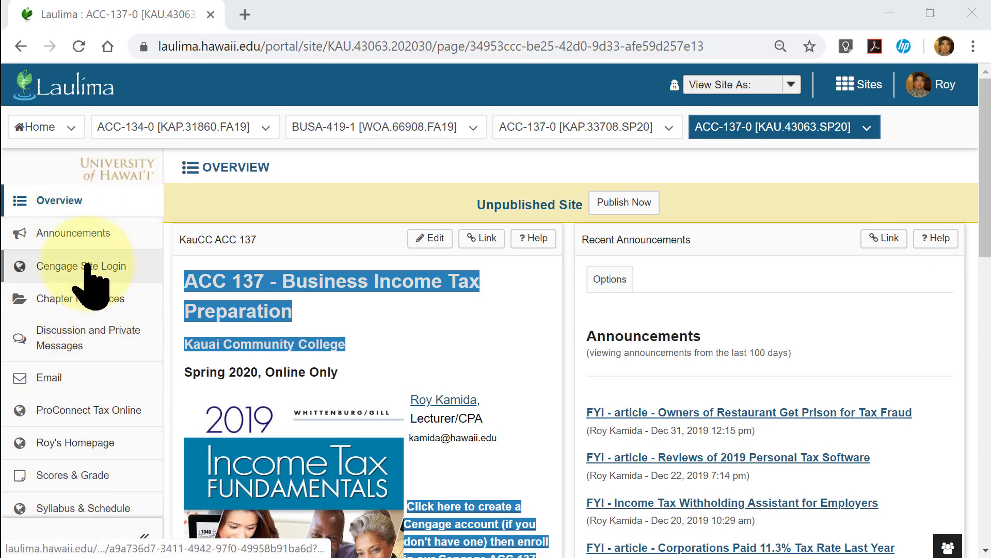
Open the course site's Tax Forms (PDFs) document and follow its link to the 2018 Form 1040 PDF
scroll(85, 300, "down", 2)
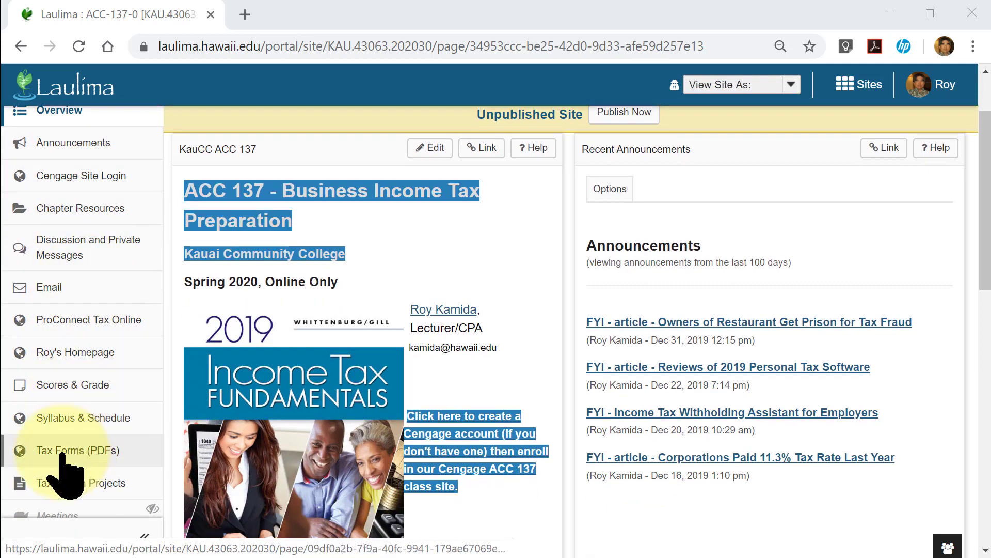
left_click(98, 450)
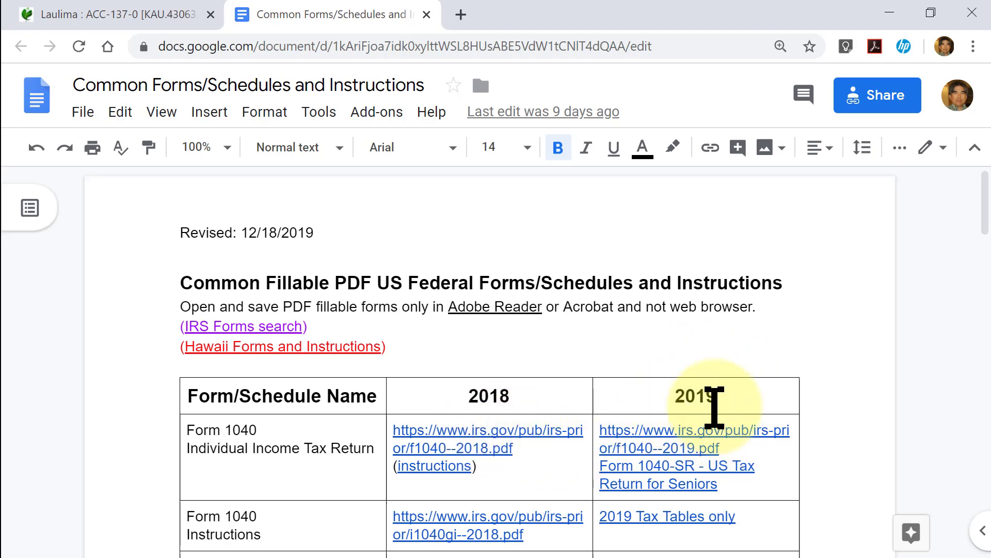
scroll(475, 382, "down", 3)
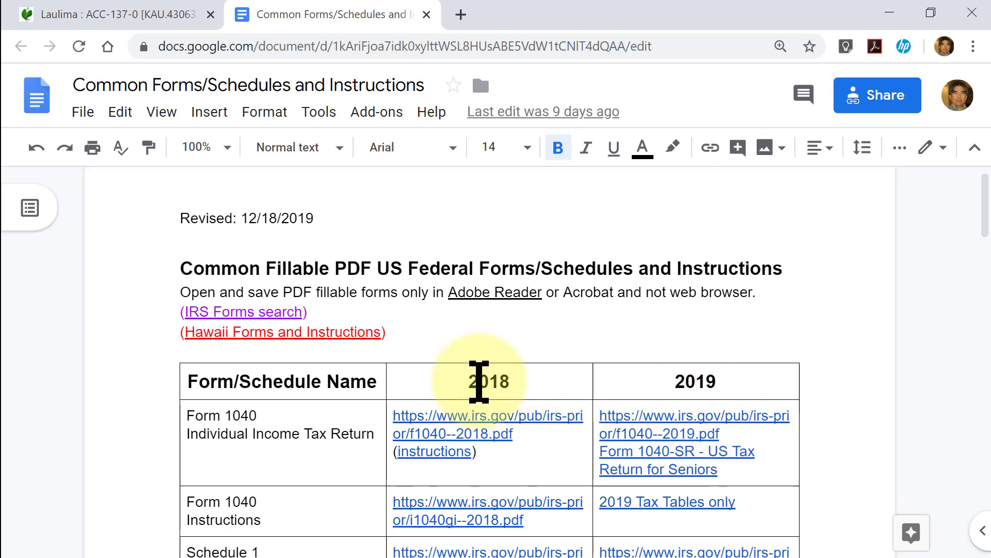
scroll(479, 382, "down", 2)
scroll(479, 382, "up", 4)
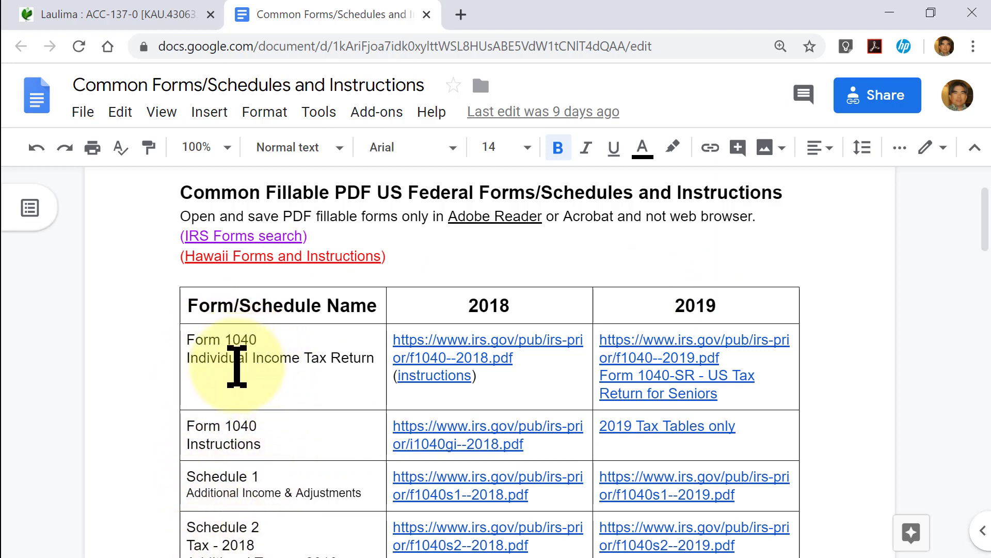
left_click(469, 345)
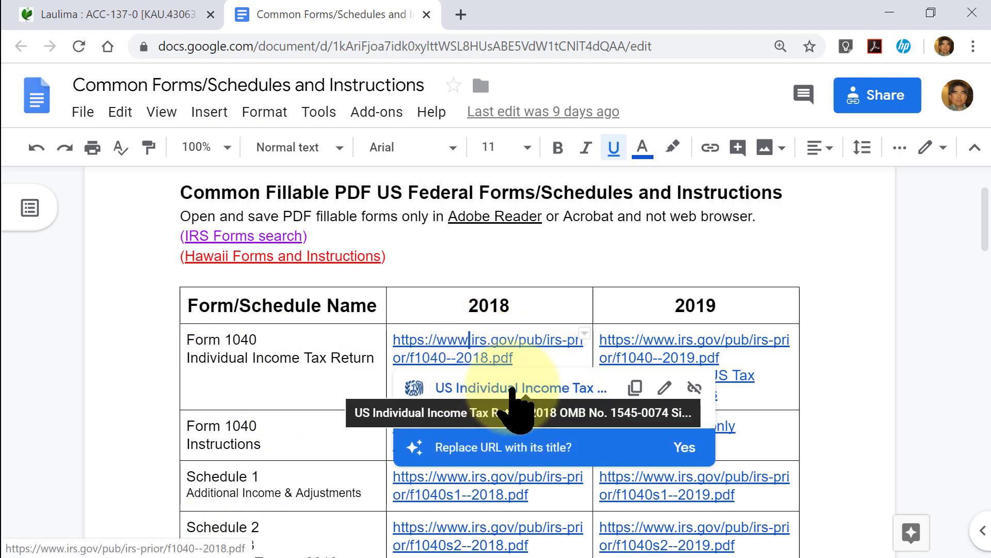
left_click(497, 392)
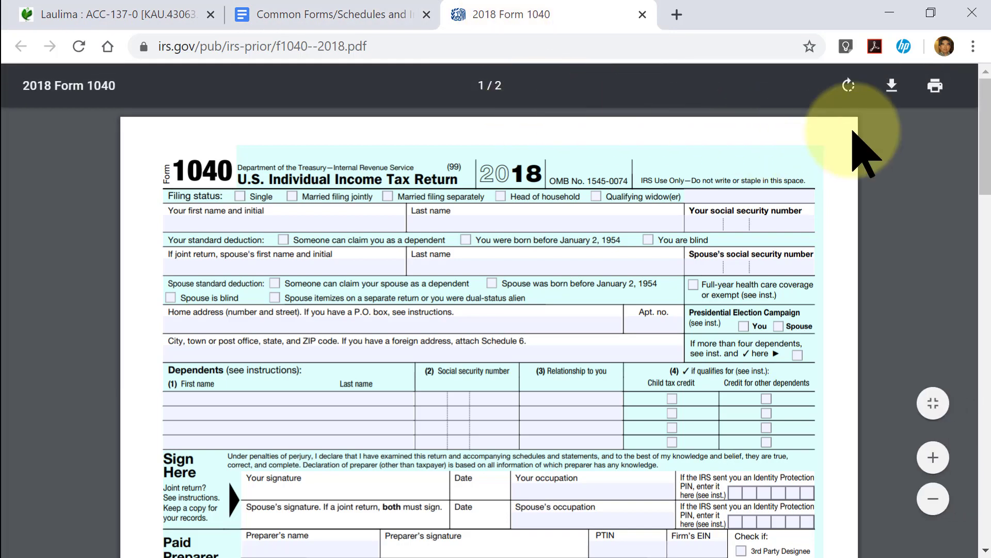
Download the 2018 Form 1040 to the Desktop as f1040--2018.pdf
left_click(894, 89)
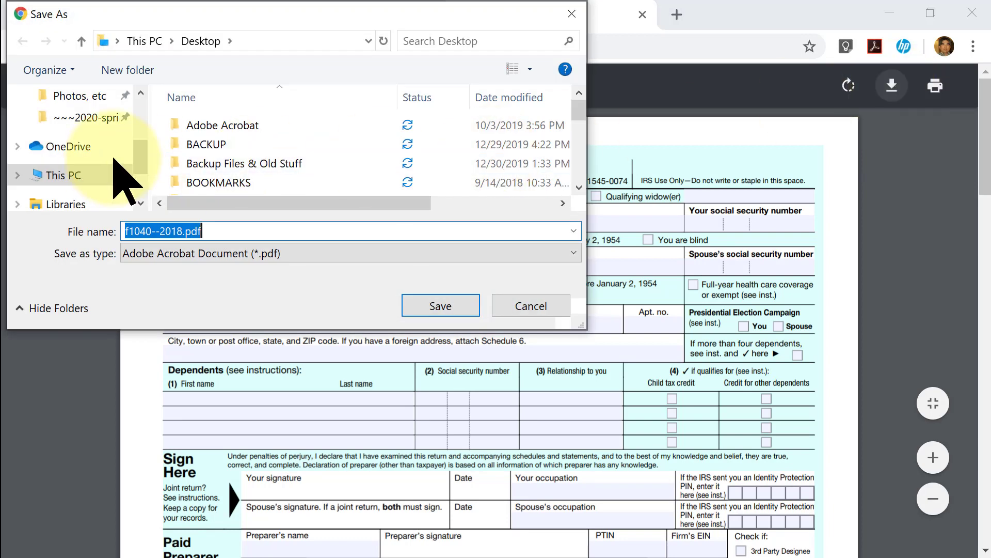
left_click_drag(141, 152, 140, 121)
scroll(66, 128, "up", 1)
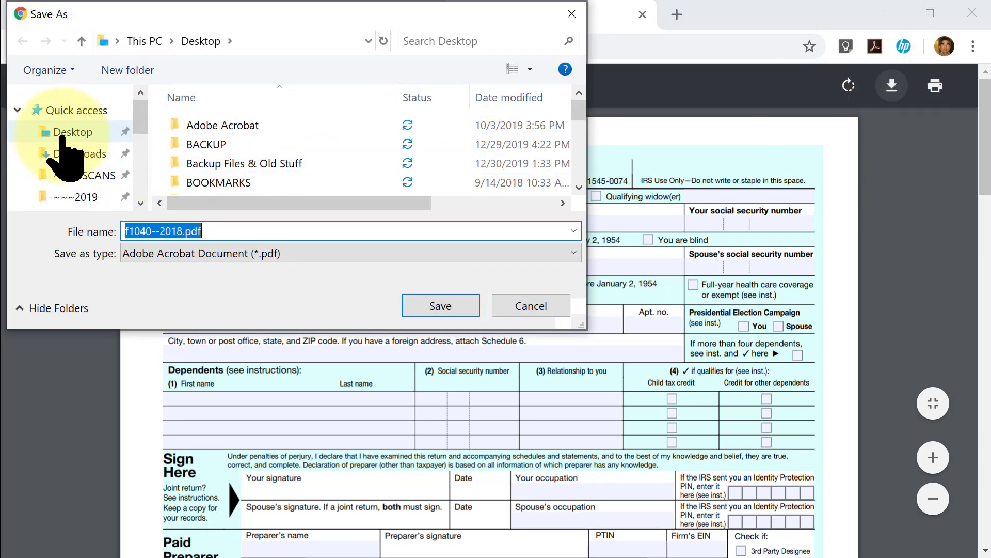
left_click(61, 131)
left_click(128, 239)
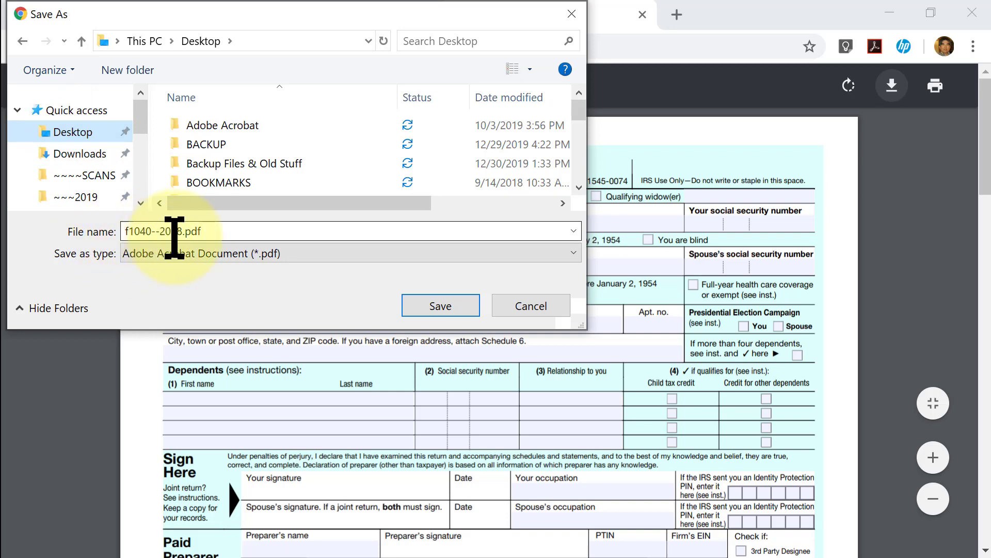
left_click(447, 306)
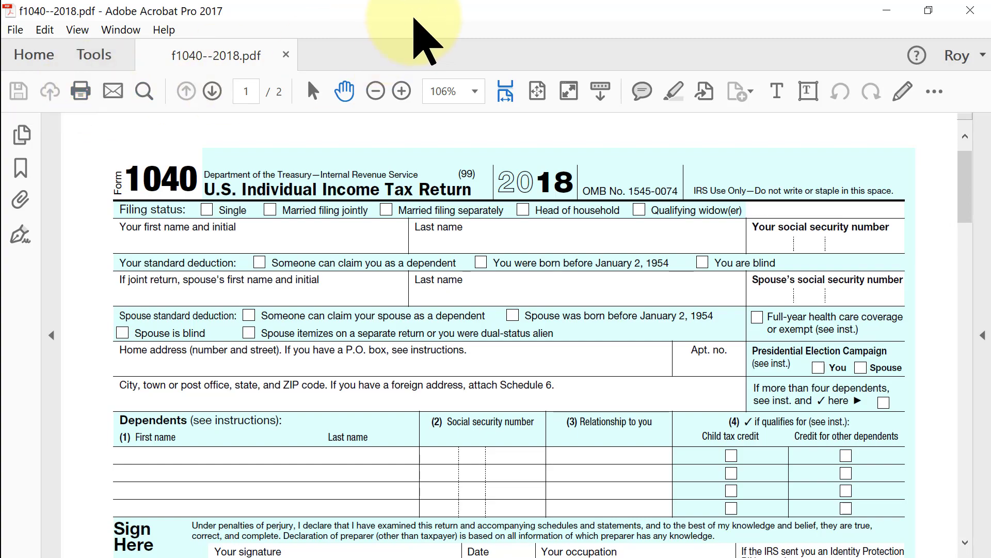
Arrange the Acrobat window with f1040--2018.pdf side by side with the MindTap textbook window
left_click_drag(415, 20, 551, 201)
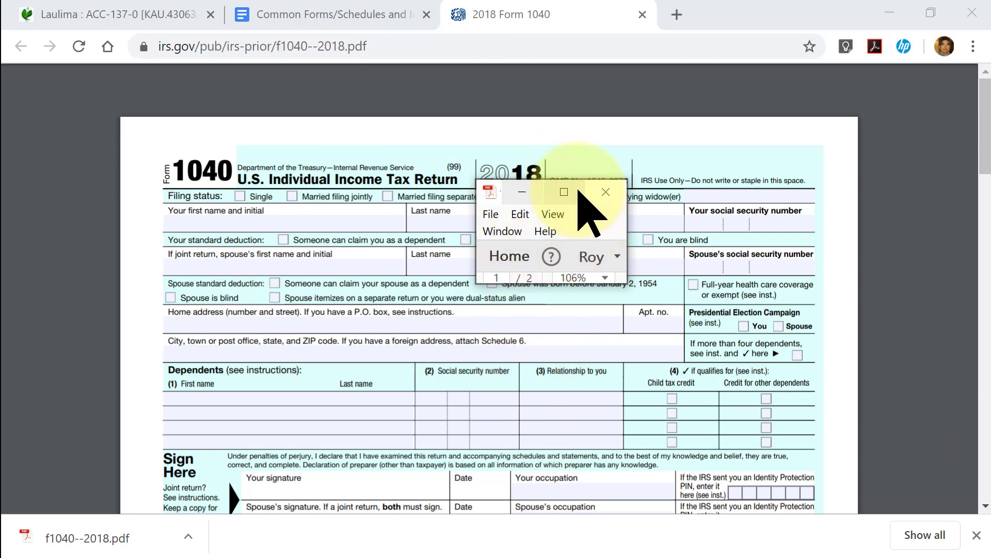
left_click(564, 192)
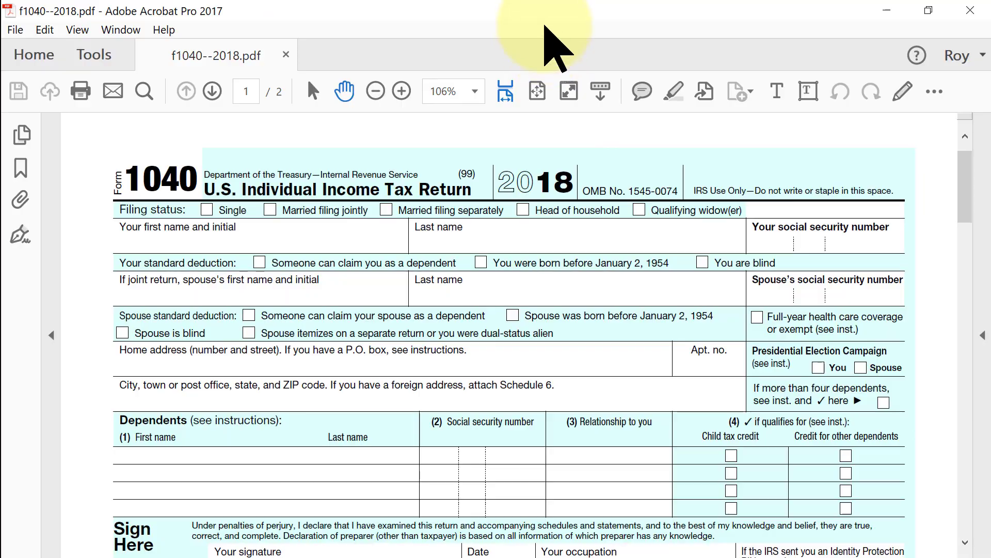
left_click_drag(544, 20, 174, 247)
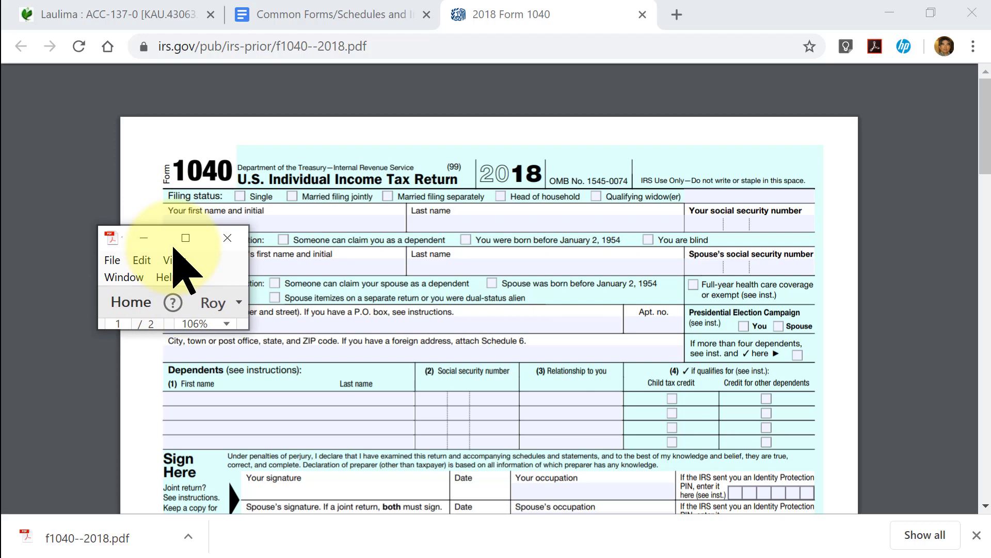
left_click_drag(173, 249, 3, 196)
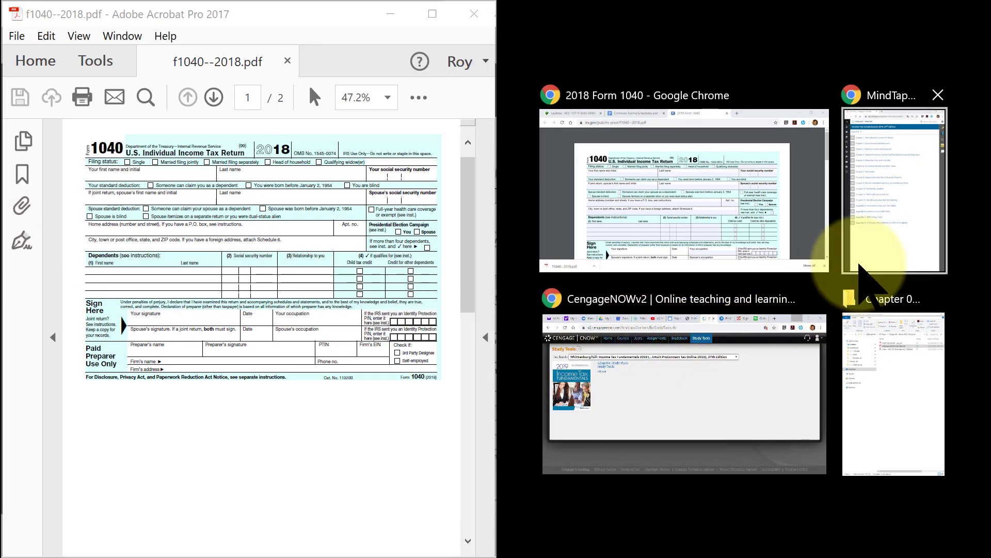
left_click(884, 219)
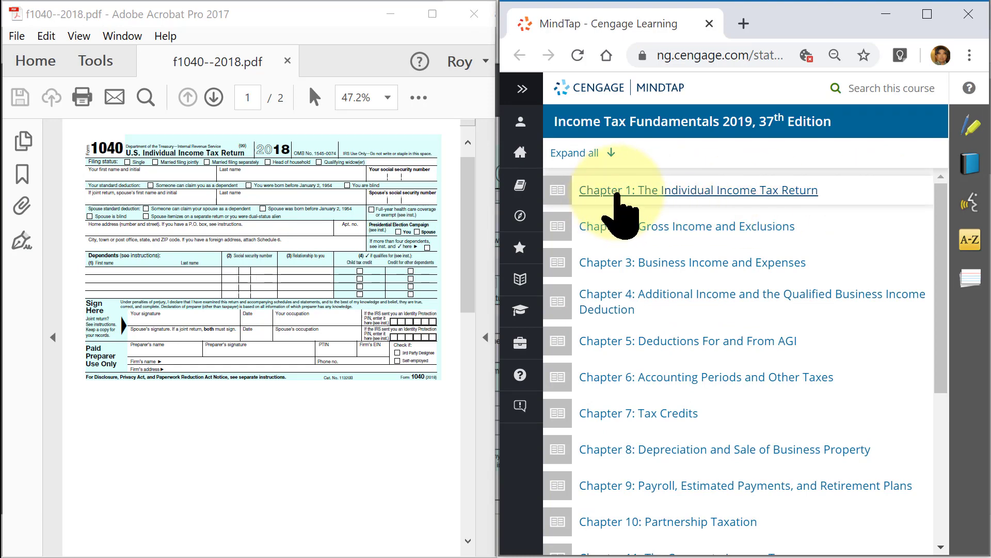
Open Group 4: Comprehensive Problems in Chapter 1: The Individual Income Tax Return of the textbook
left_click(620, 212)
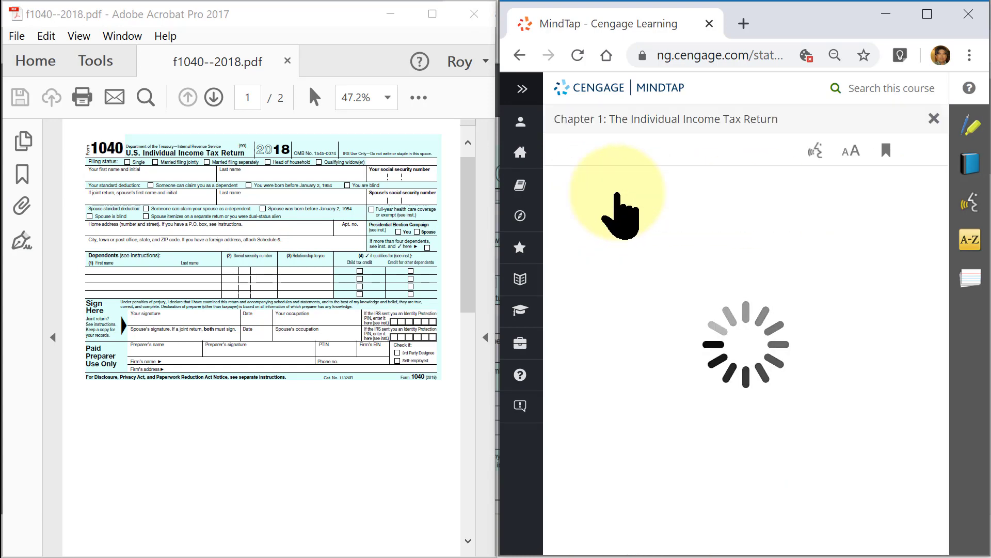
scroll(715, 216, "down", 10)
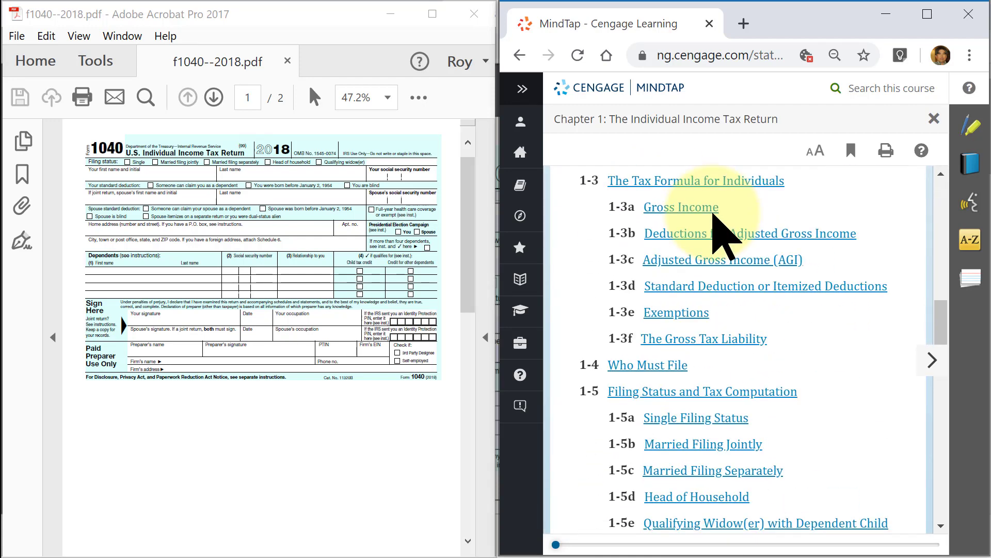
scroll(714, 213, "down", 8)
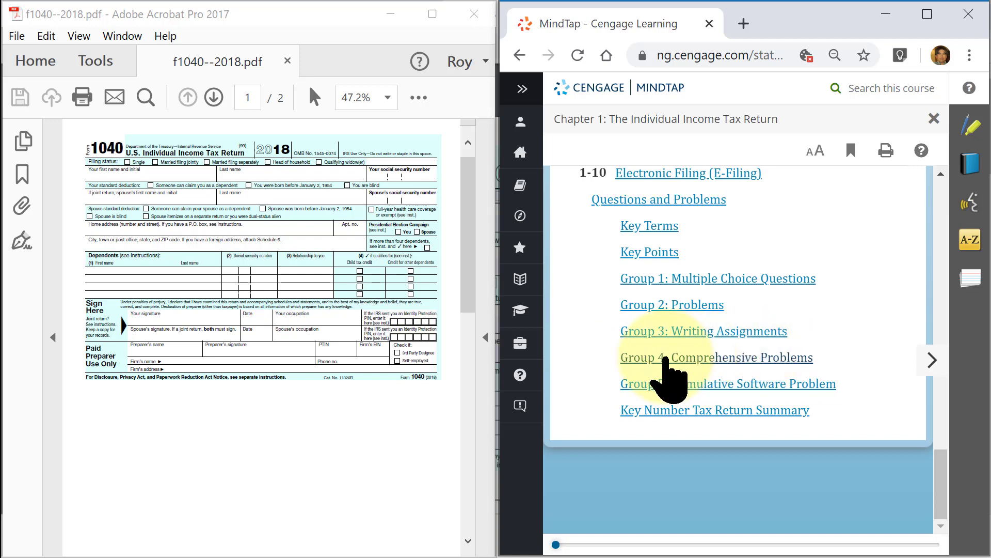
left_click(689, 356)
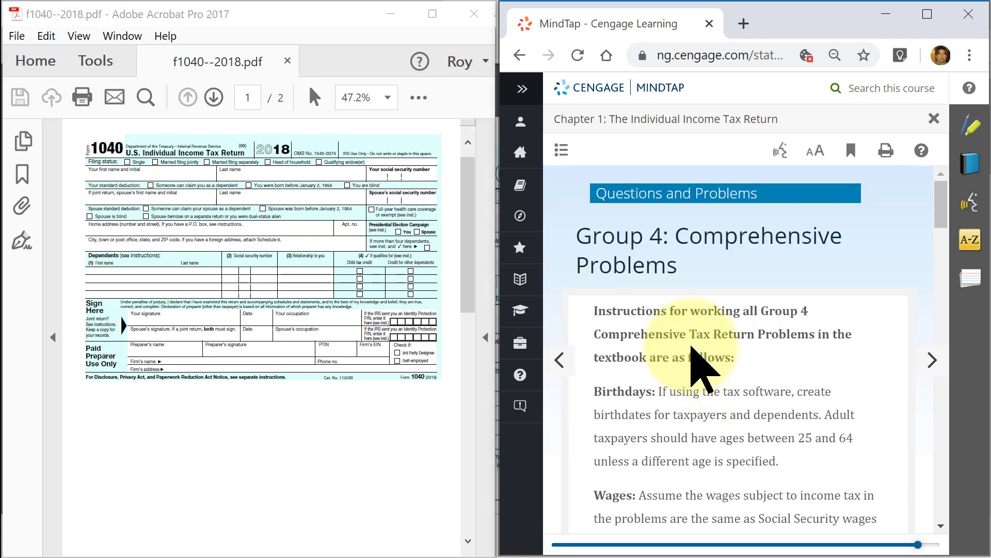
Read the general instructions for the Group 4 problems and the taxpayer and W-2 details of problem 1
scroll(681, 325, "down", 2)
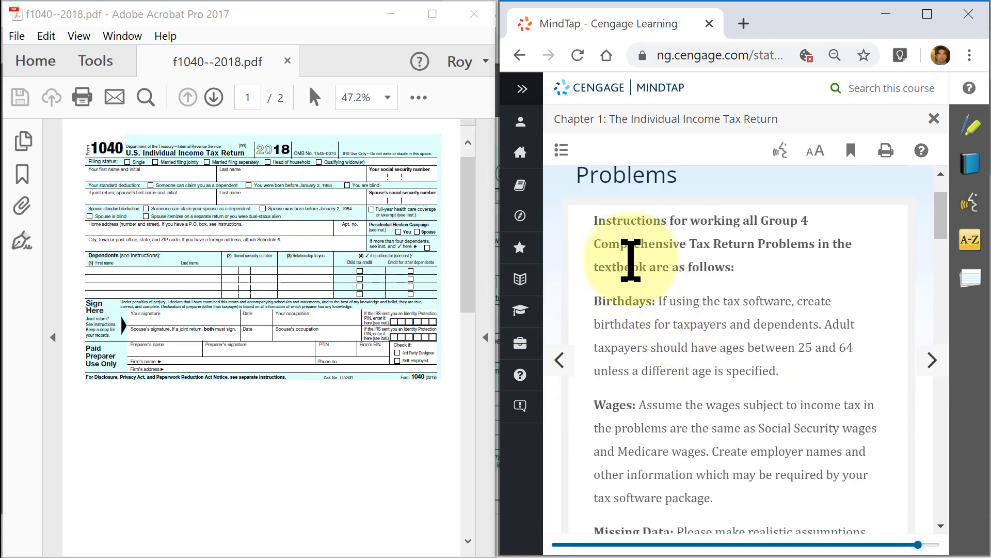
scroll(627, 331, "down", 2)
scroll(628, 331, "down", 5)
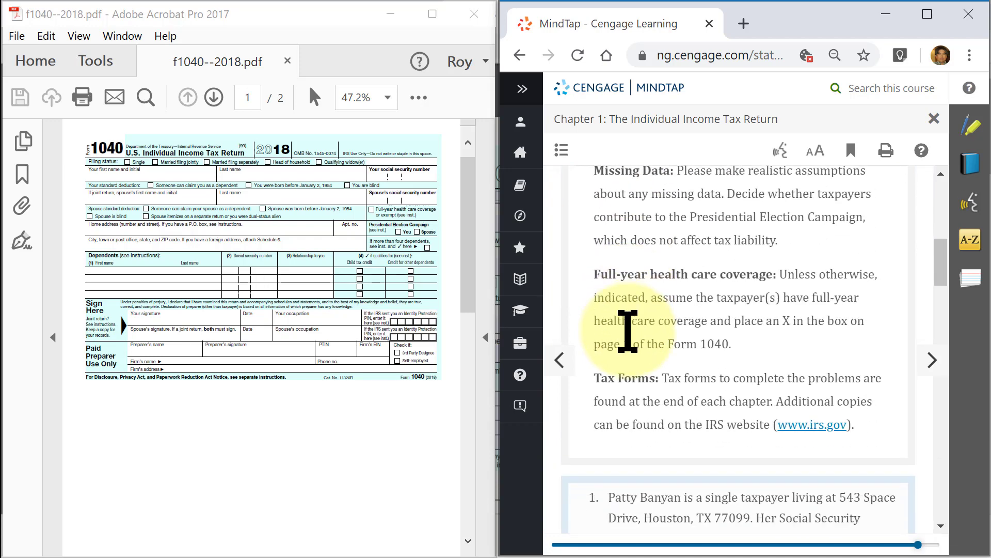
scroll(632, 338, "up", 8)
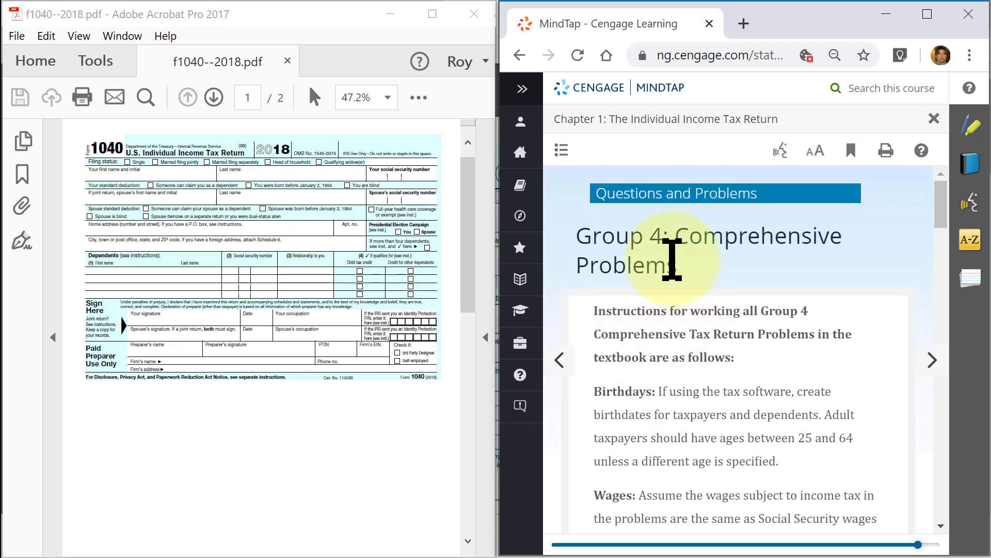
scroll(670, 258, "down", 5)
scroll(671, 259, "down", 7)
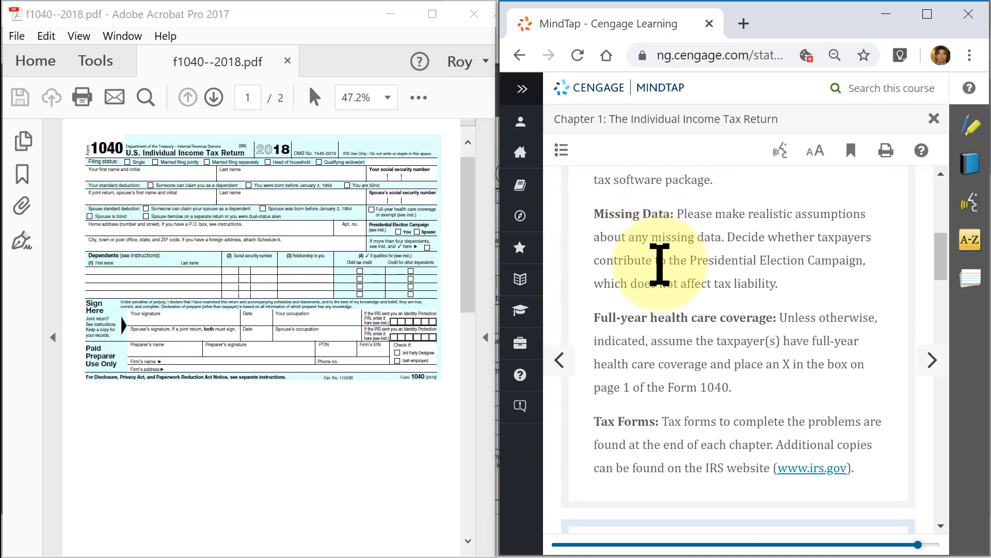
scroll(652, 361, "down", 2)
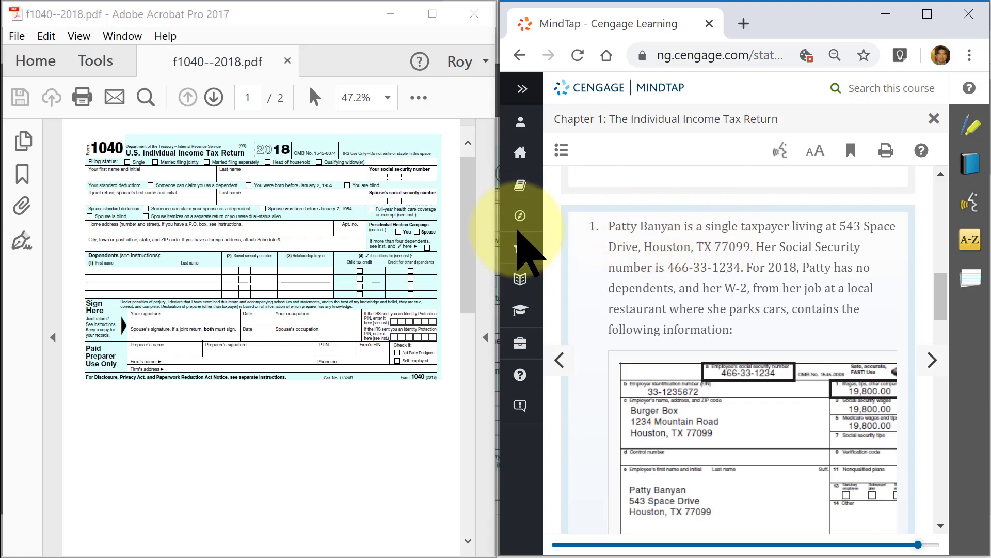
Set the zoom of the Form 1040 PDF to 125%
left_click(387, 98)
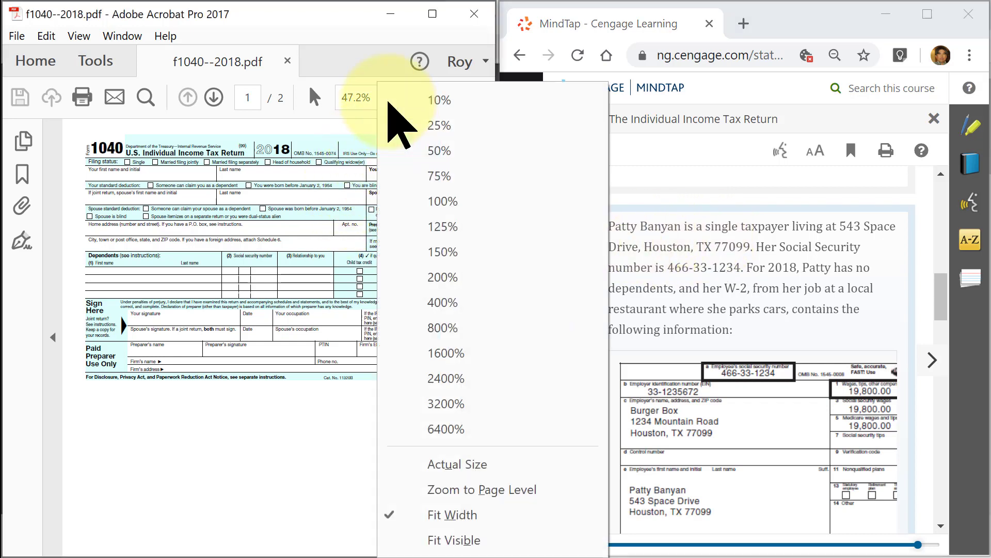
left_click(447, 228)
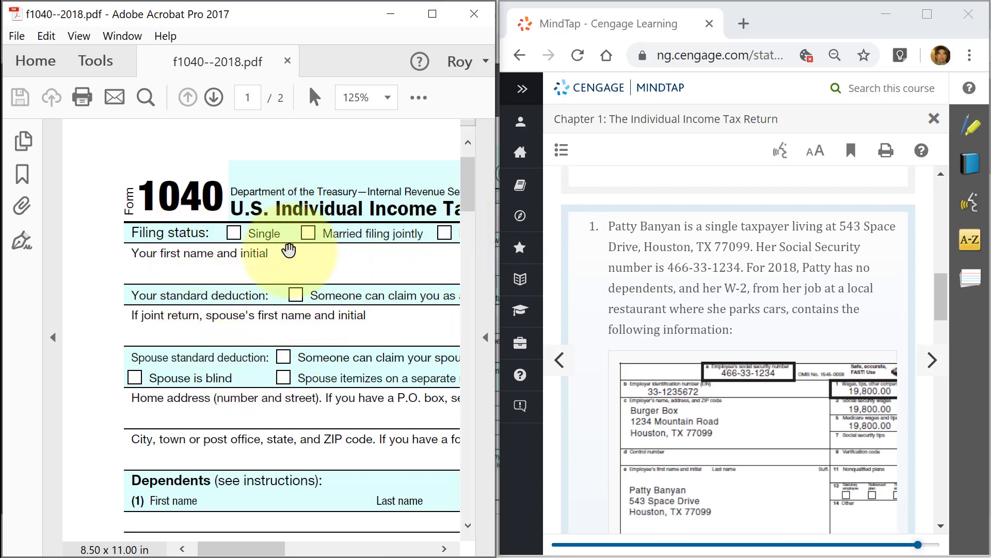
mouse_move(289, 251)
left_mouse_down()
mouse_move(75, 255)
mouse_move(304, 255)
left_mouse_up()
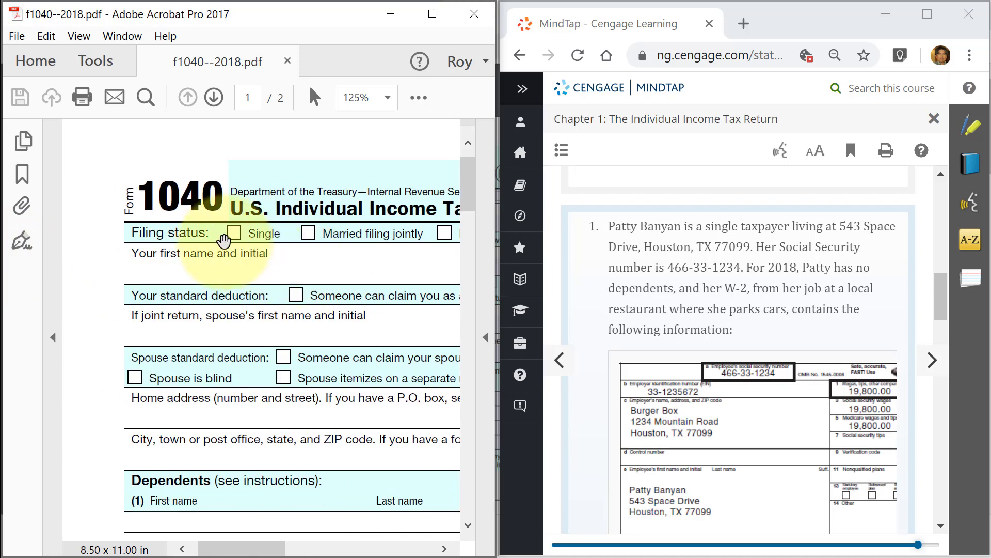
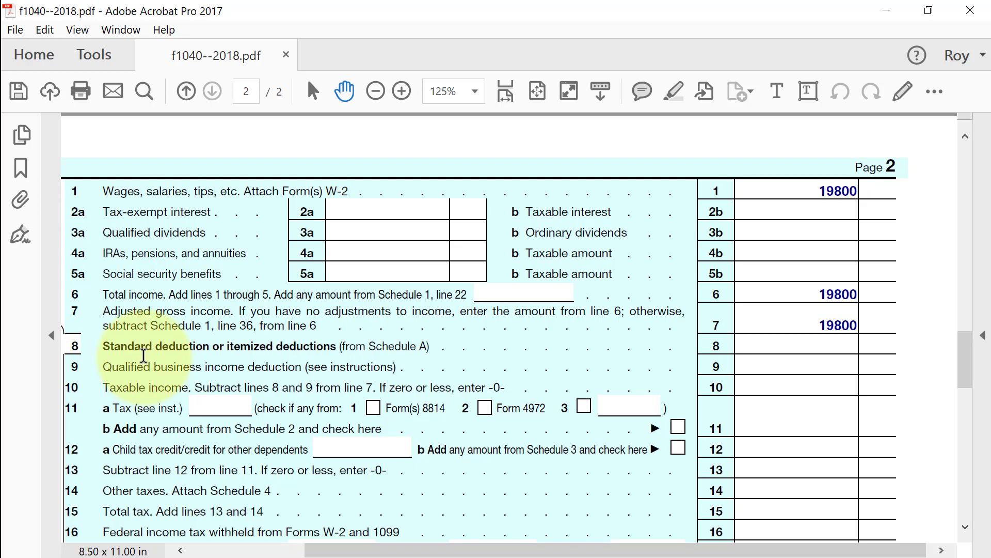
Check the single filer's standard deduction on page 2 of Form 1040, and enter 12000 on line 8 and 7800 on line 10
scroll(183, 349, "left", 5)
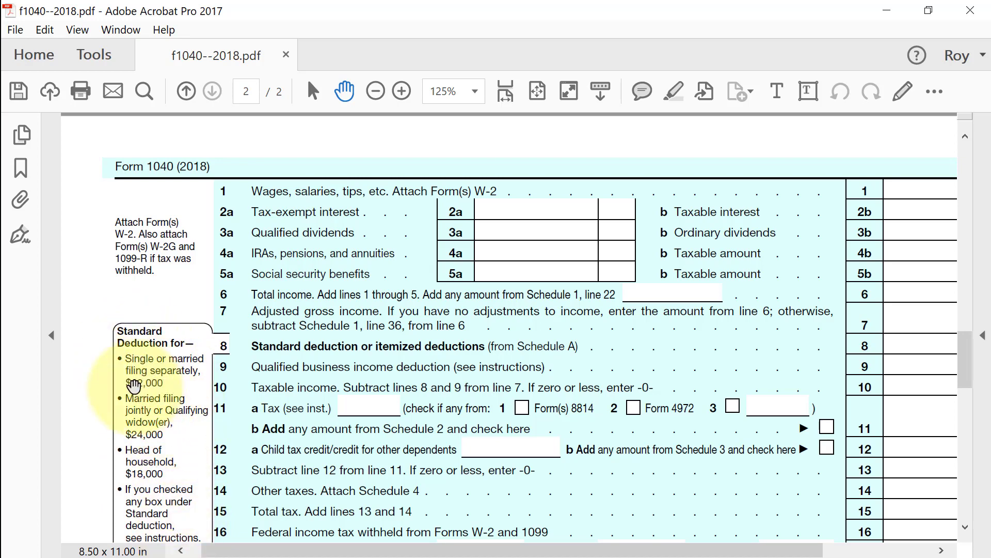
scroll(387, 372, "right", 5)
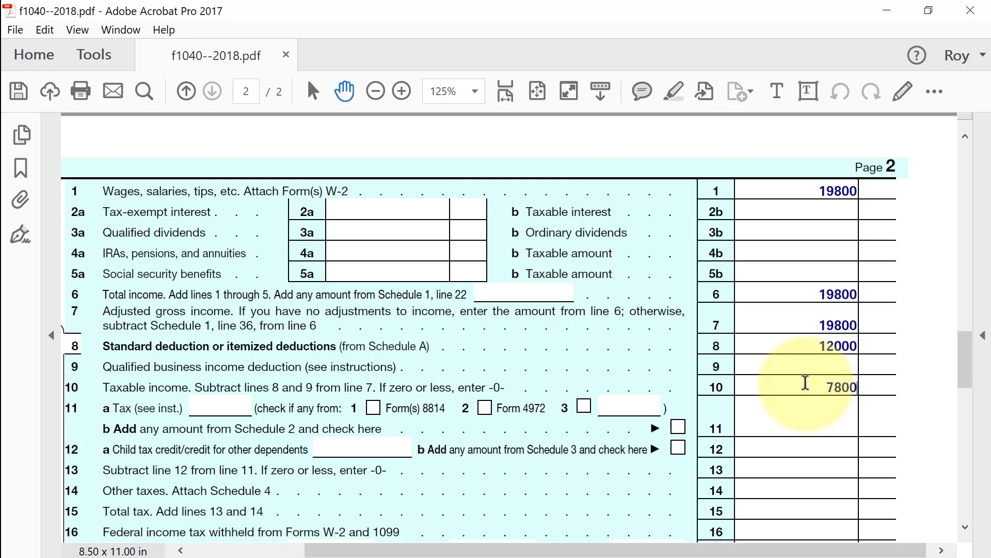
key("Return")
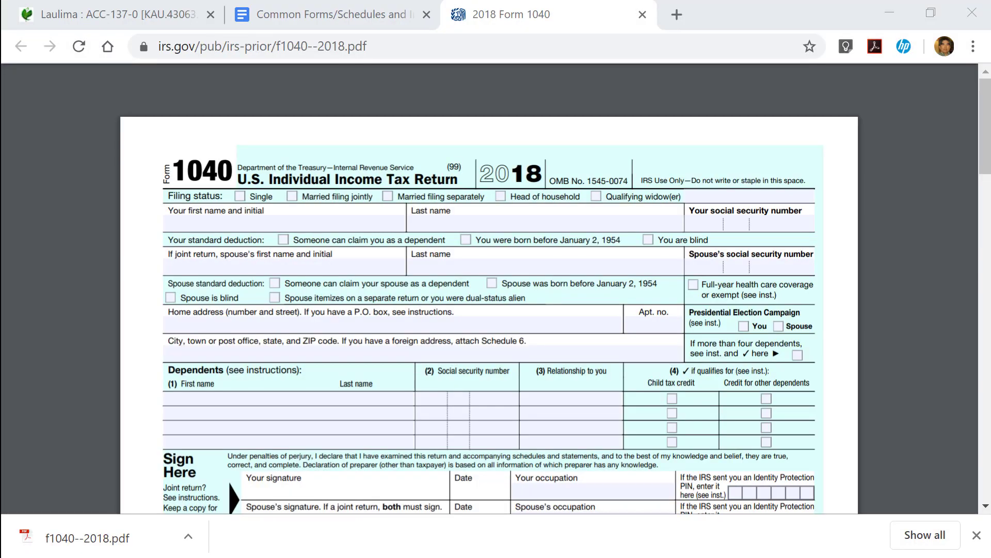
Switch to Chrome and open the 2018 Form 1040 Instructions PDF linked in the Common Forms/Schedules and Instructions document
left_click(133, 15)
left_click(313, 16)
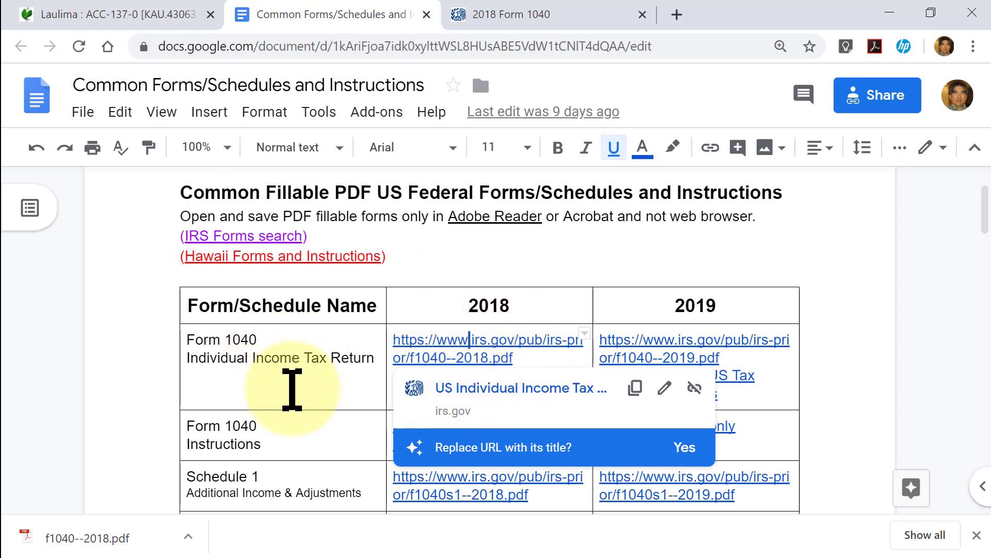
left_click(300, 394)
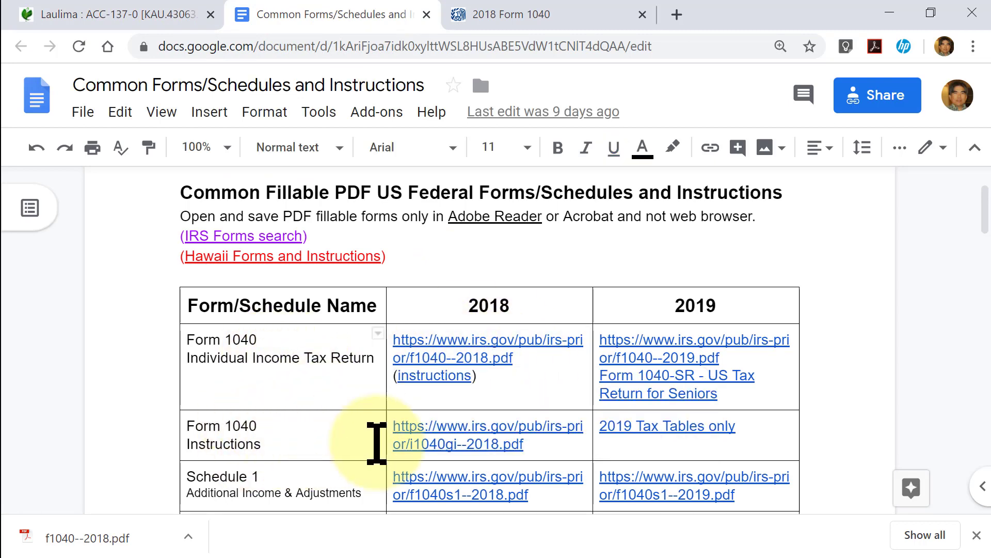
left_click(472, 438)
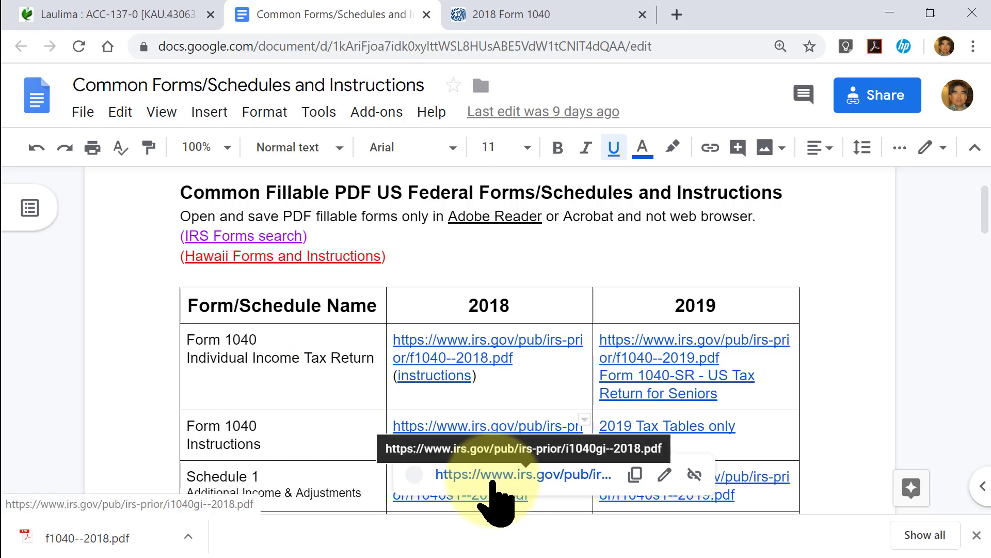
left_click(493, 475)
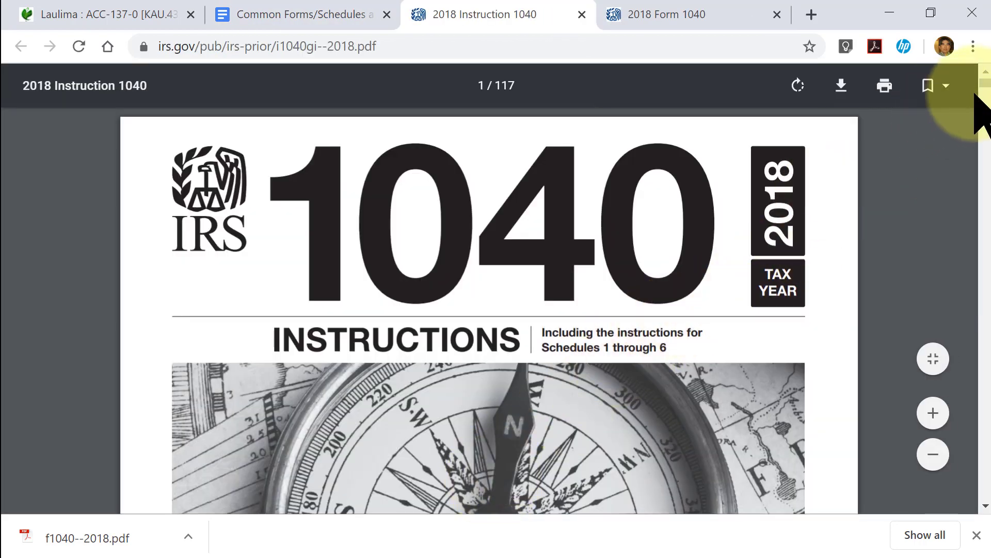
Find the 2018 Tax Table in the 1040 instructions and locate the rows bordering a taxable income of 7,800
left_click_drag(987, 98, 975, 317)
scroll(880, 326, "down", 12)
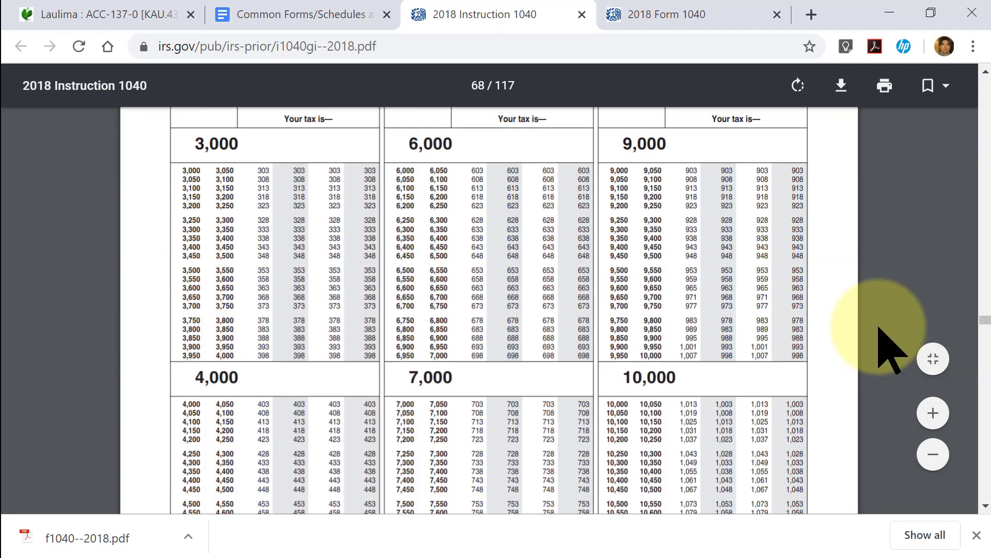
scroll(573, 330, "up", 5)
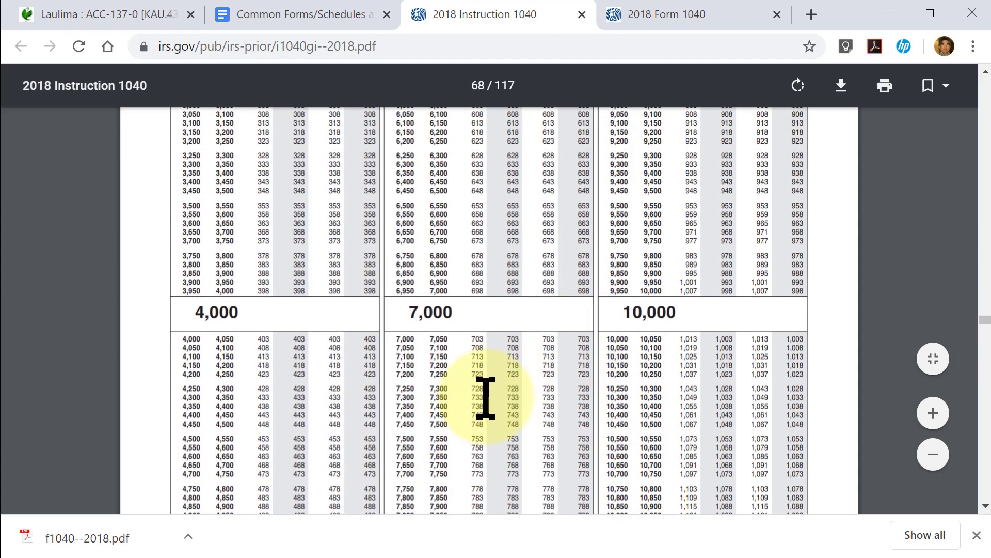
scroll(444, 371, "down", 2)
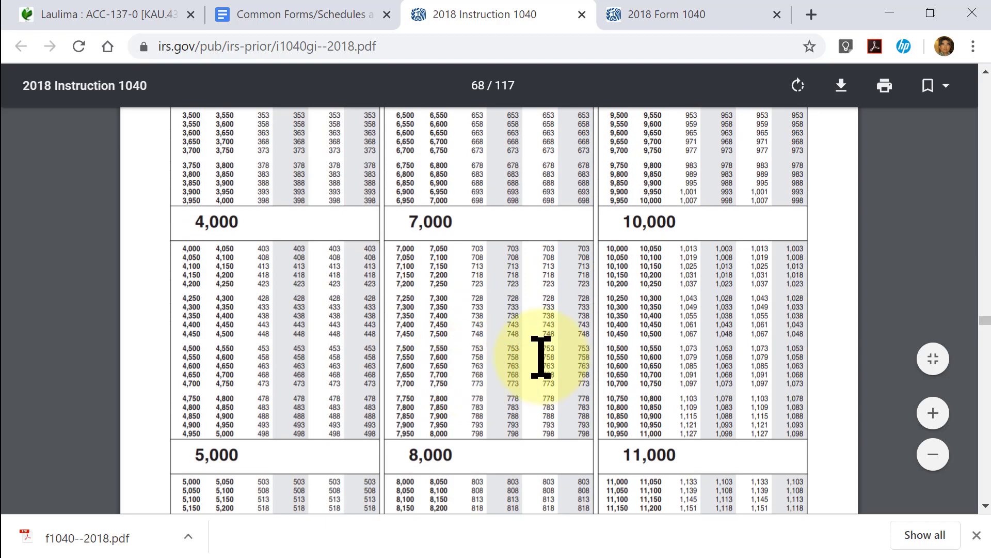
scroll(478, 361, "up", 3)
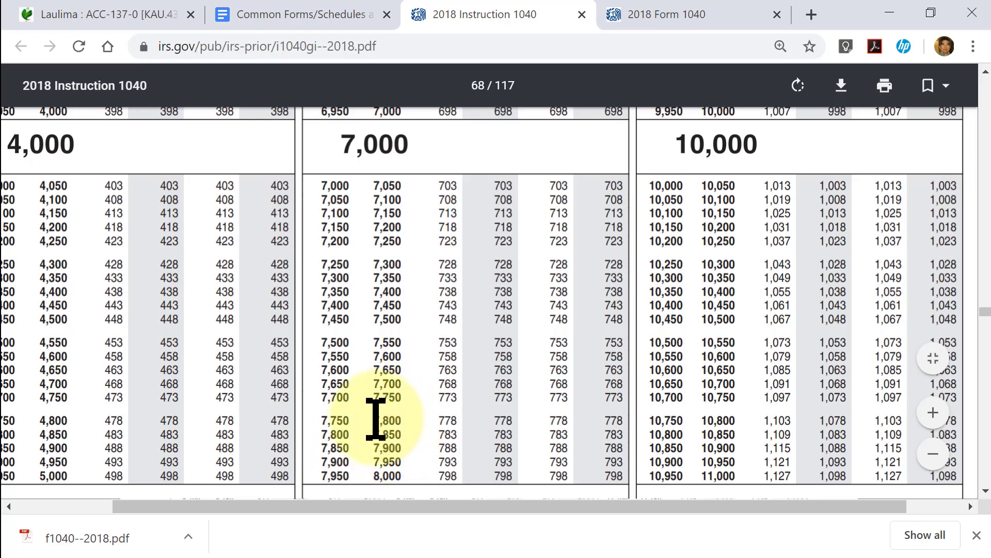
left_click_drag(375, 419, 402, 420)
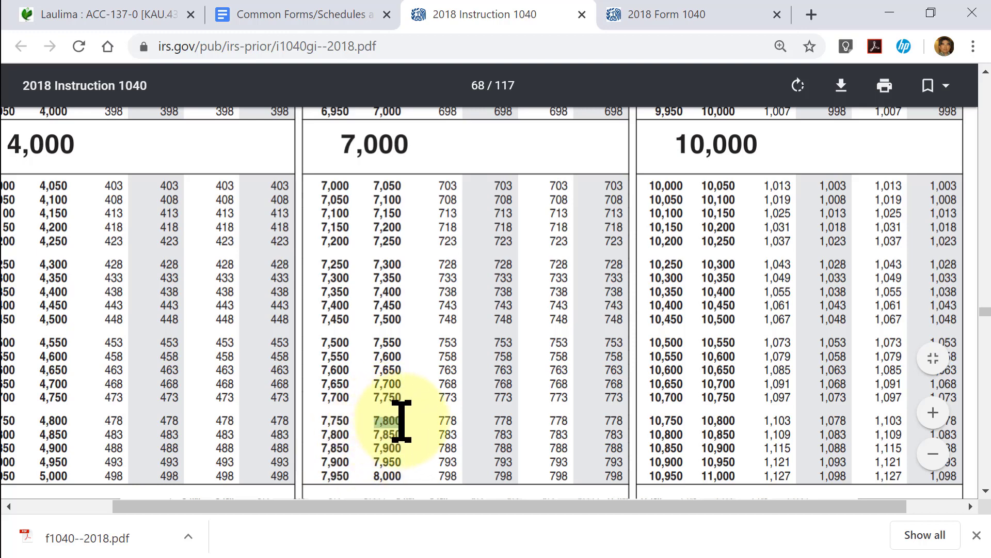
left_click_drag(321, 433, 343, 435)
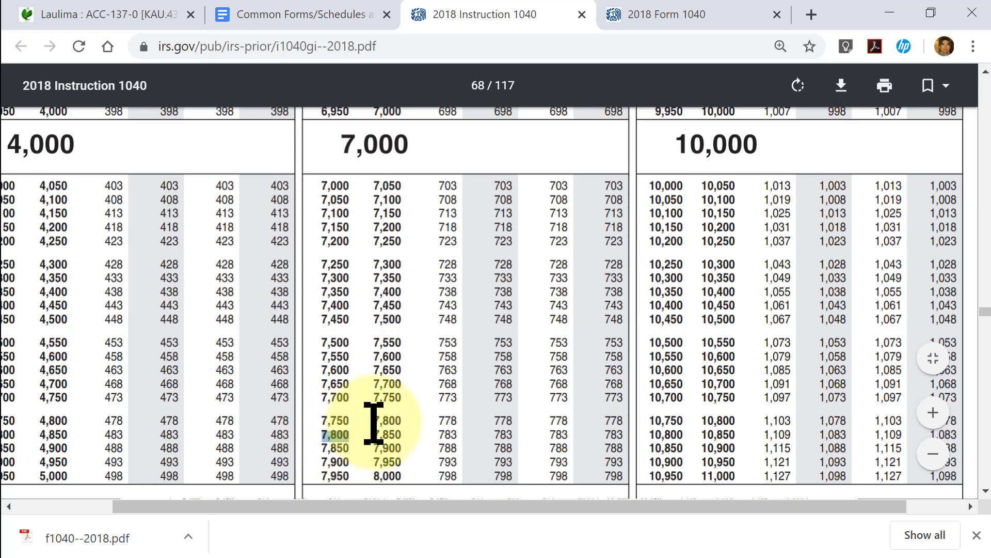
Check the Tax Table's column headings and mark the single filer's tax in the row for at least 7,800
scroll(375, 421, "up", 10)
scroll(374, 421, "up", 2)
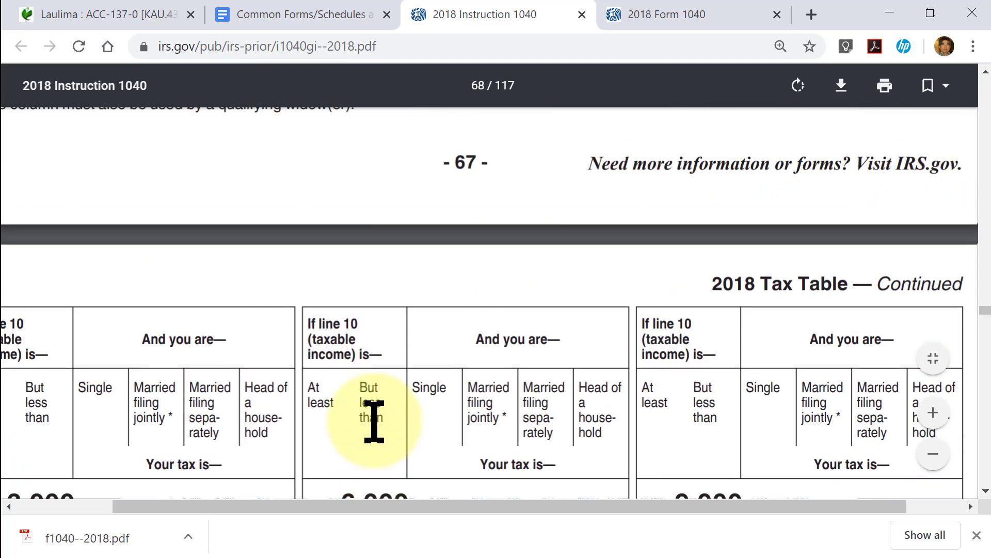
scroll(372, 420, "down", 2)
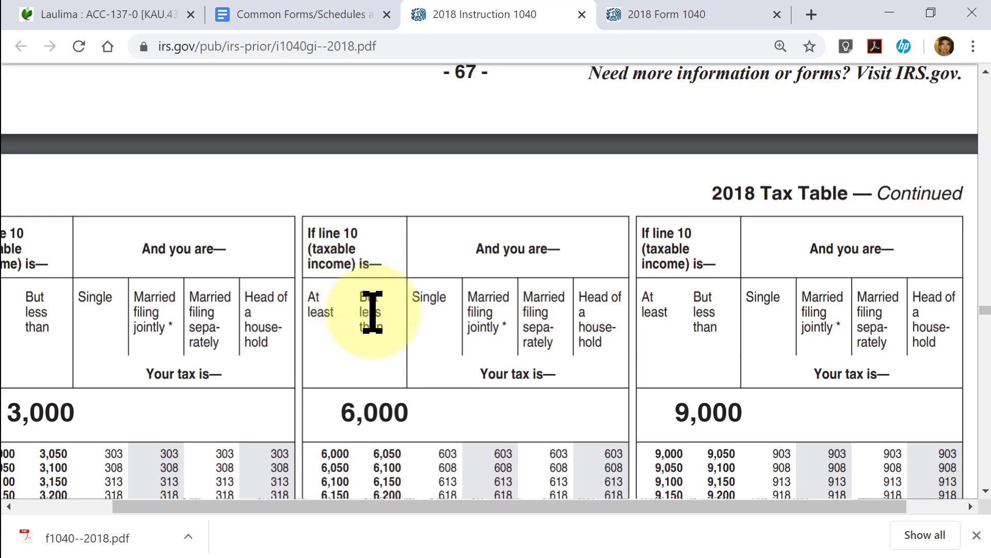
scroll(372, 312, "down", 4)
scroll(374, 312, "down", 9)
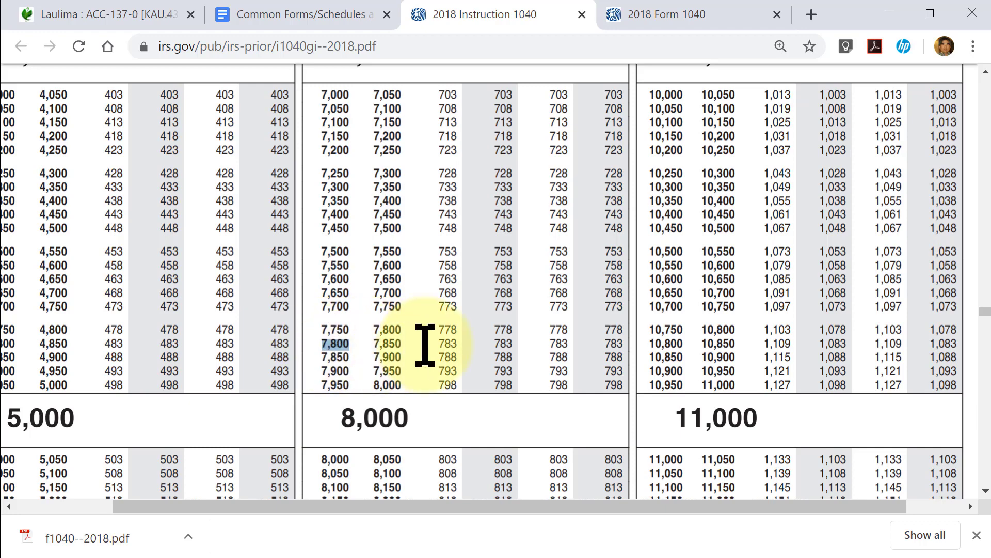
scroll(436, 343, "up", 18)
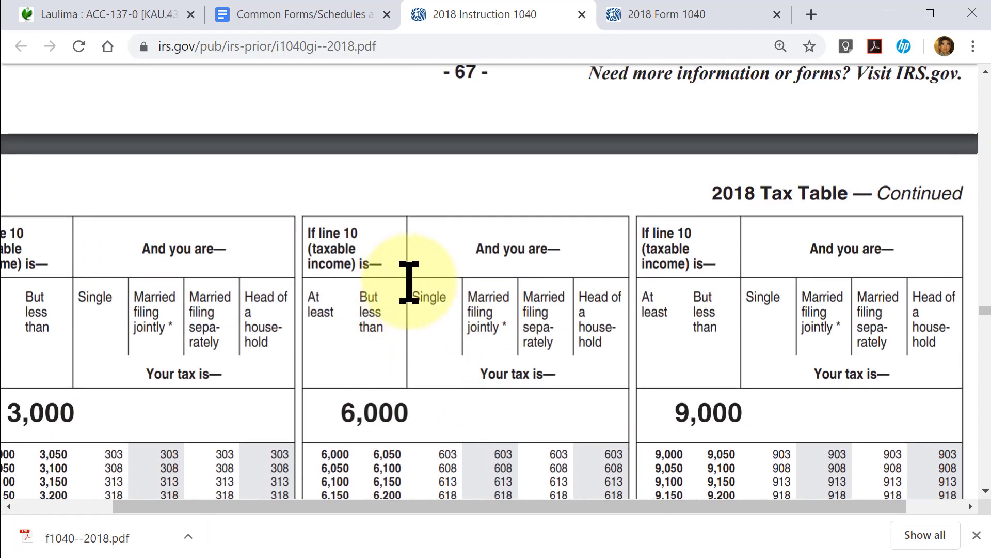
scroll(432, 317, "down", 8)
scroll(434, 315, "down", 4)
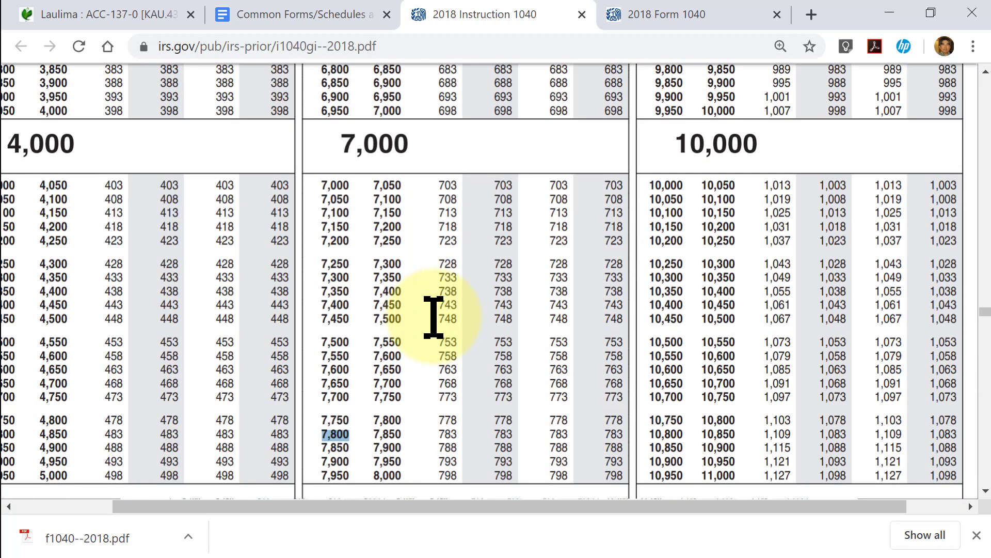
scroll(432, 327, "down", 2)
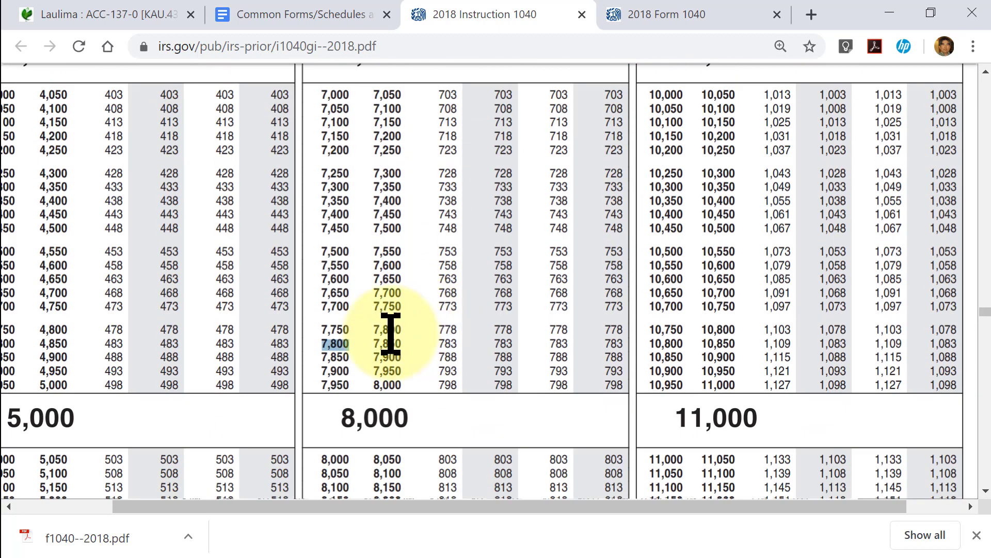
left_click(448, 343)
double_click(447, 343)
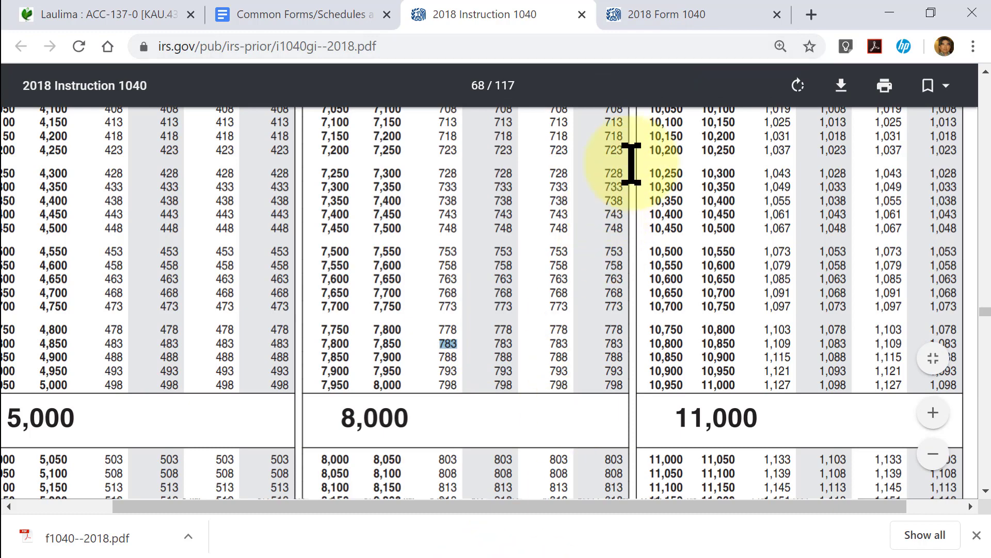
Return to the Form 1040 PDF in Acrobat and enter 783 as the tax on lines 11a, 11, 13 and 15
left_click(678, 15)
scroll(664, 228, "down", 15)
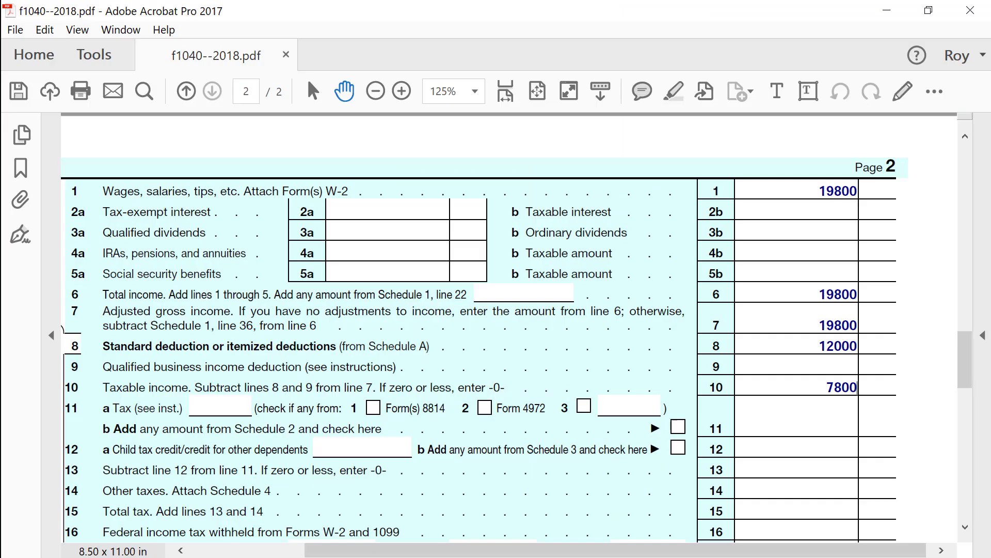
left_click(753, 390)
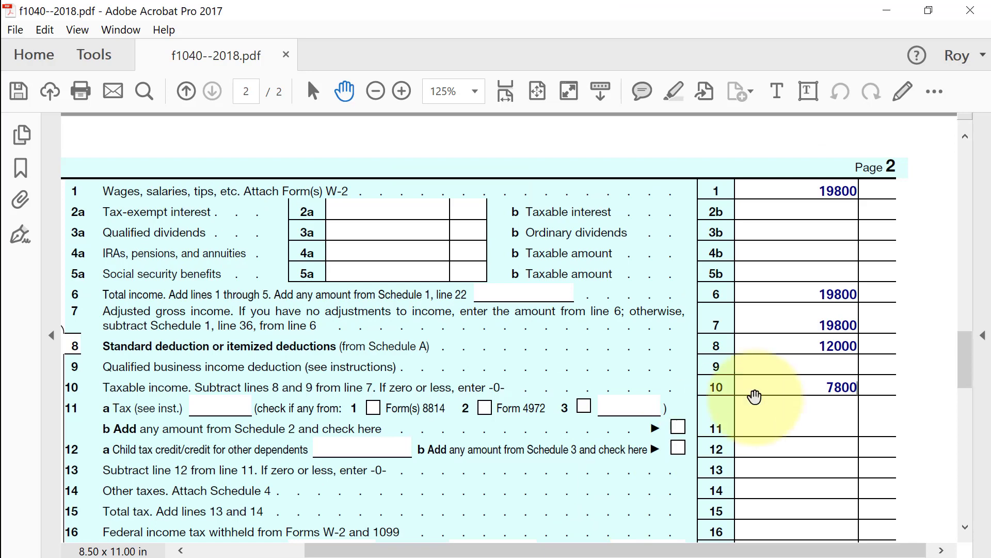
left_click(213, 404)
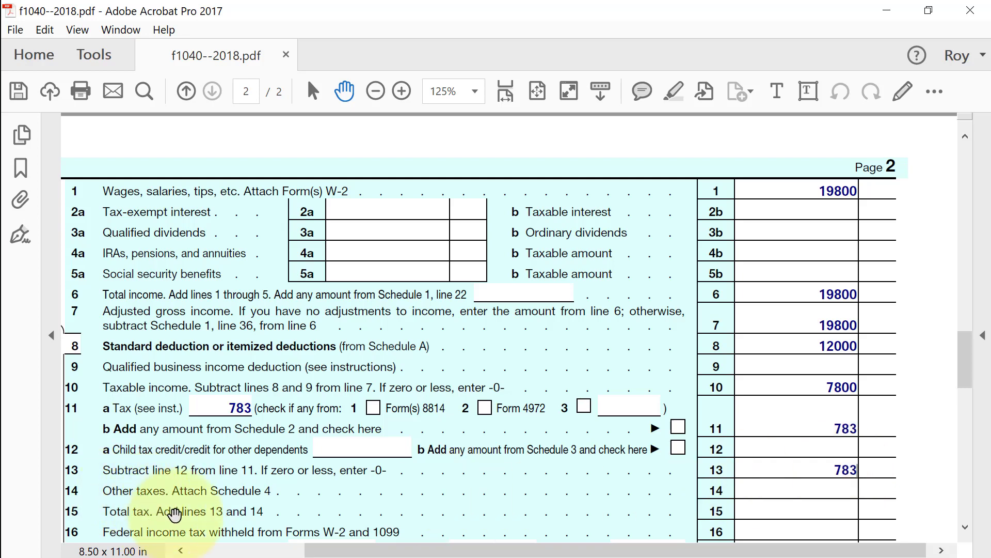
left_click(805, 511)
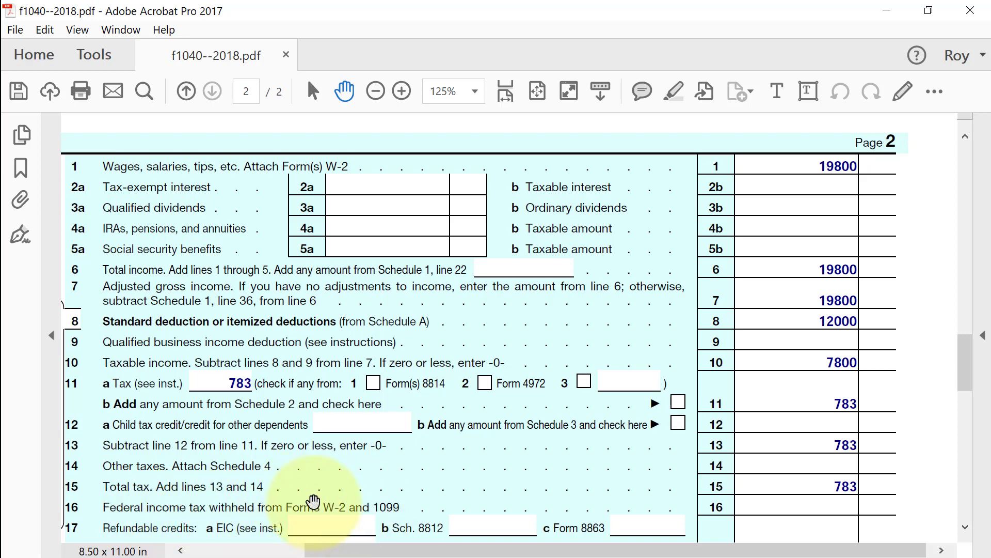
Look up the federal income tax withheld on the W-2 in MindTap and enter 1280 on line 16 of Form 1040
key("alt+Tab")
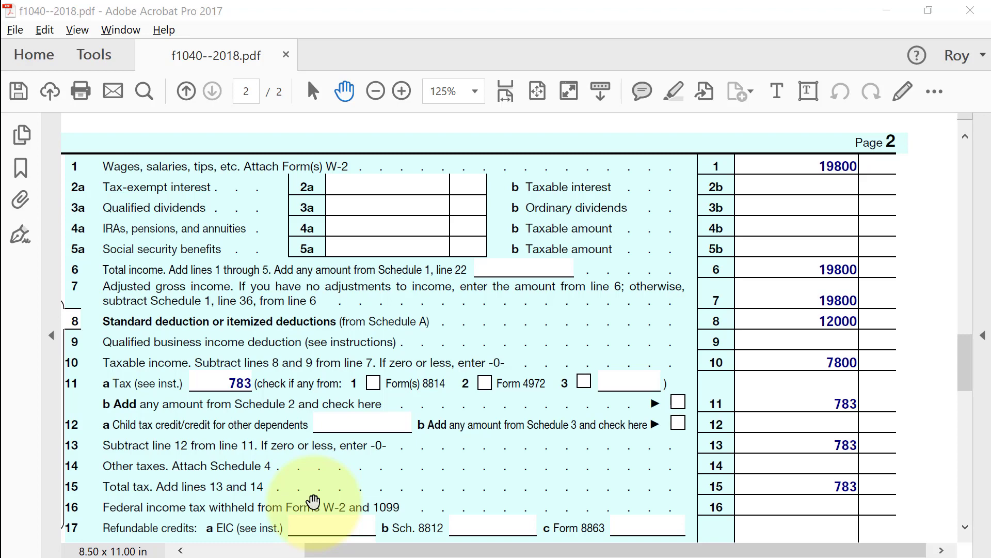
key("alt+Tab")
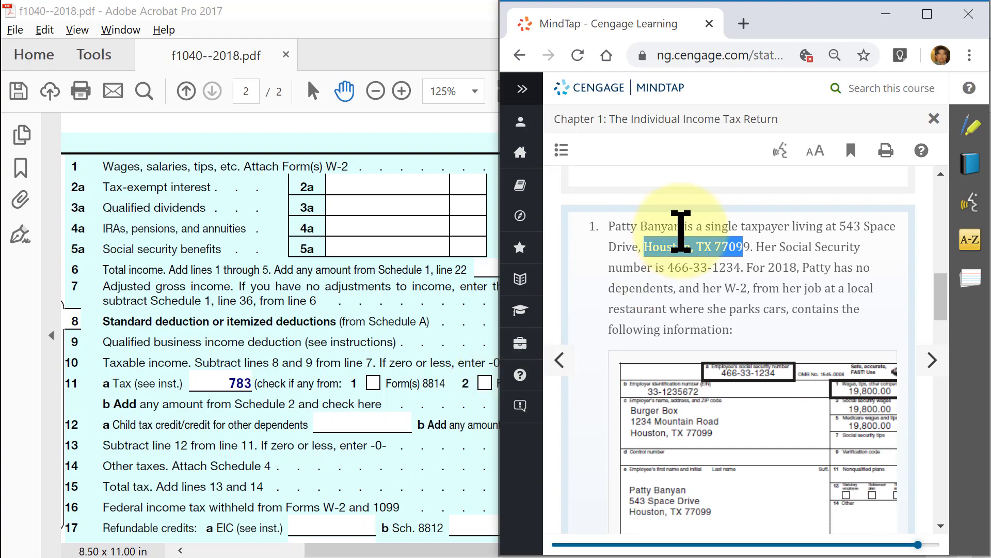
left_click(928, 14)
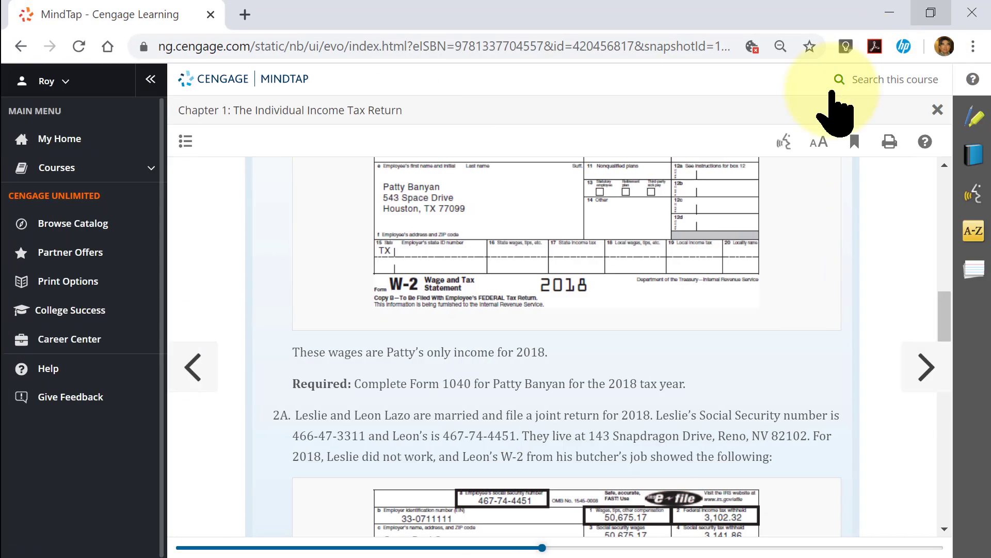
scroll(684, 368, "up", 2)
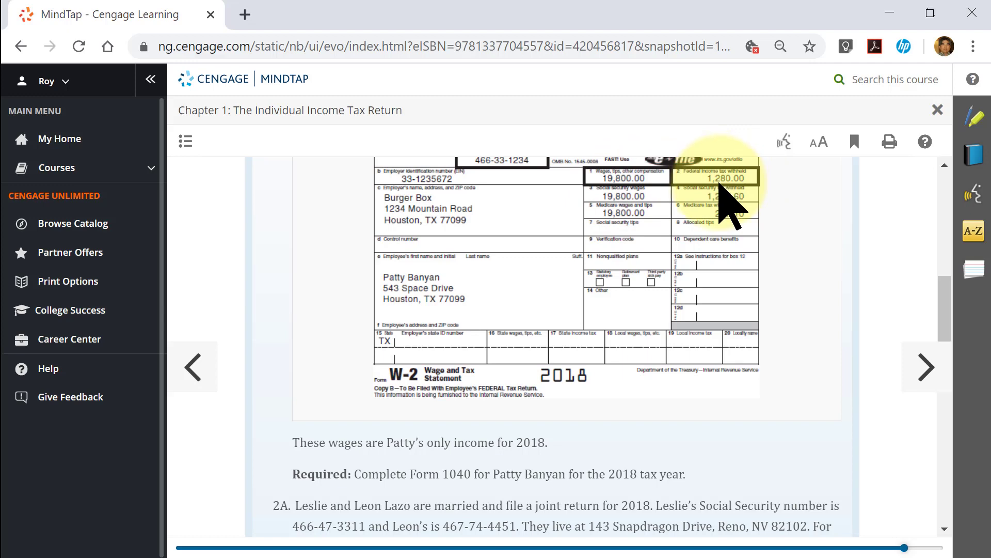
key("alt+Tab")
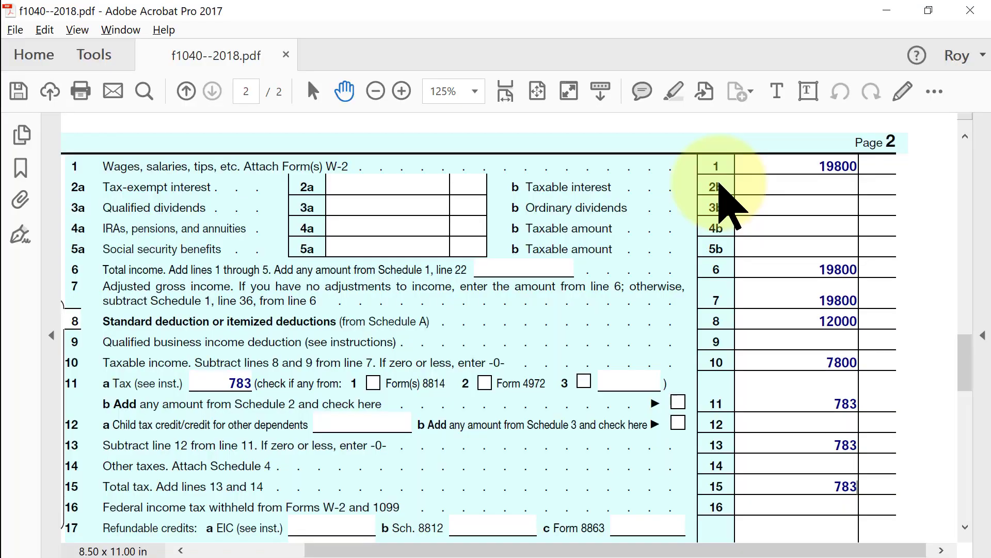
left_click(821, 506)
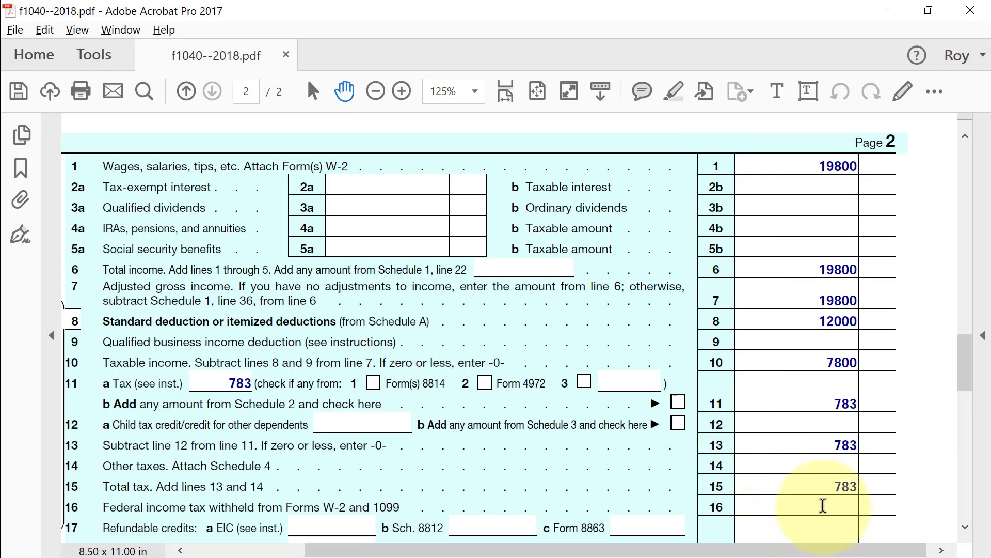
type("1280")
Enter 1280 as the total payments on line 18 and 497 as the overpaid amount on line 19
scroll(720, 443, "down", 2)
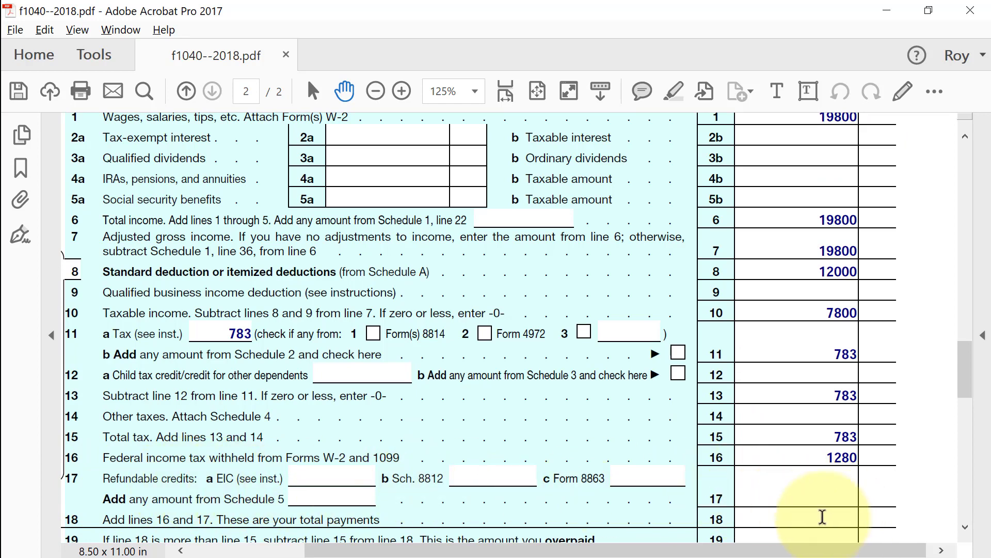
type("1280")
scroll(819, 480, "down", 5)
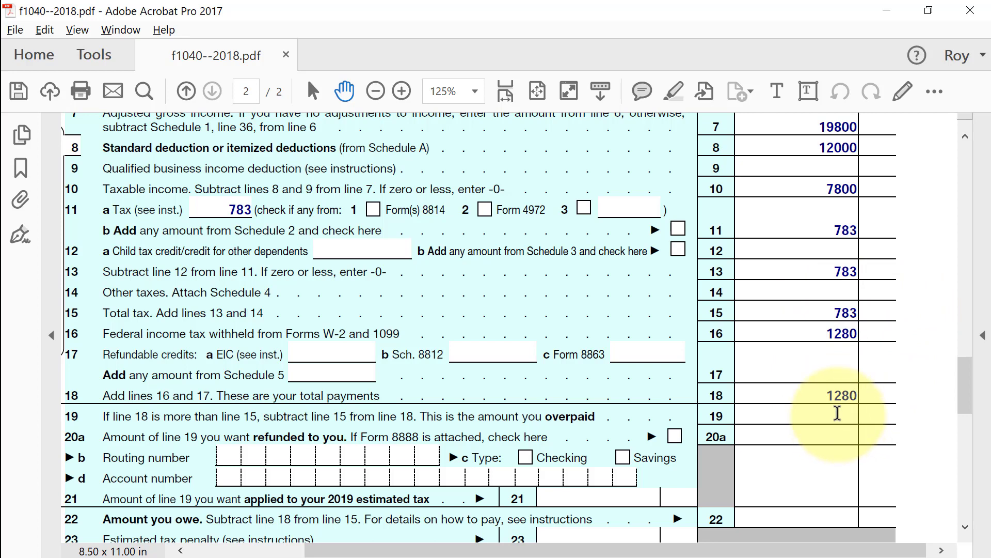
type("497")
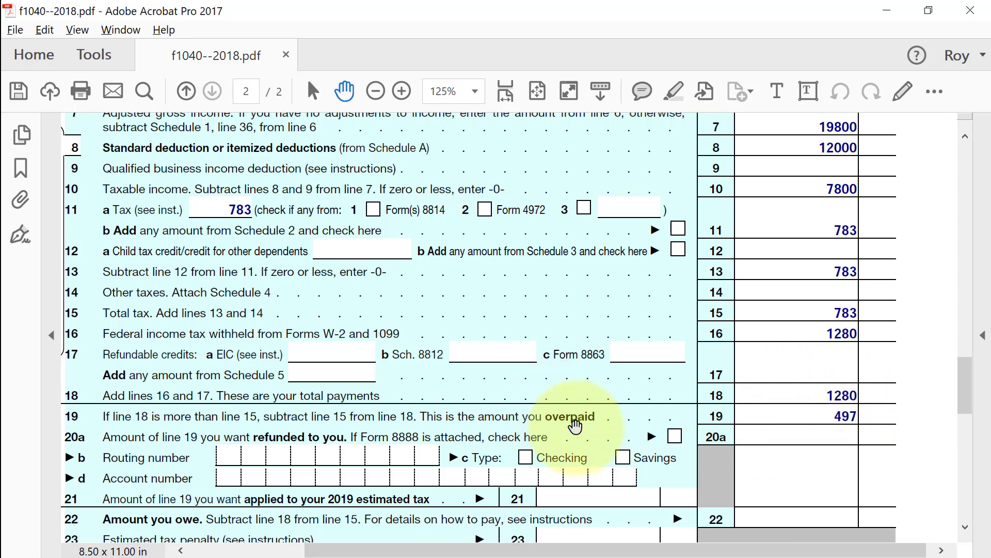
Enter 497 as the refund on line 20a and save the form
left_click(840, 437)
type("497")
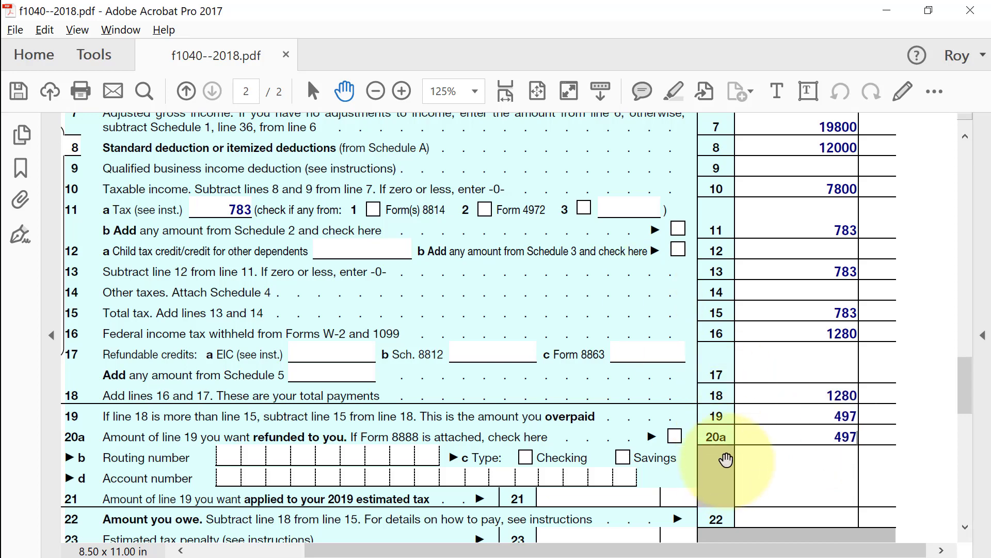
scroll(733, 431, "down", 1)
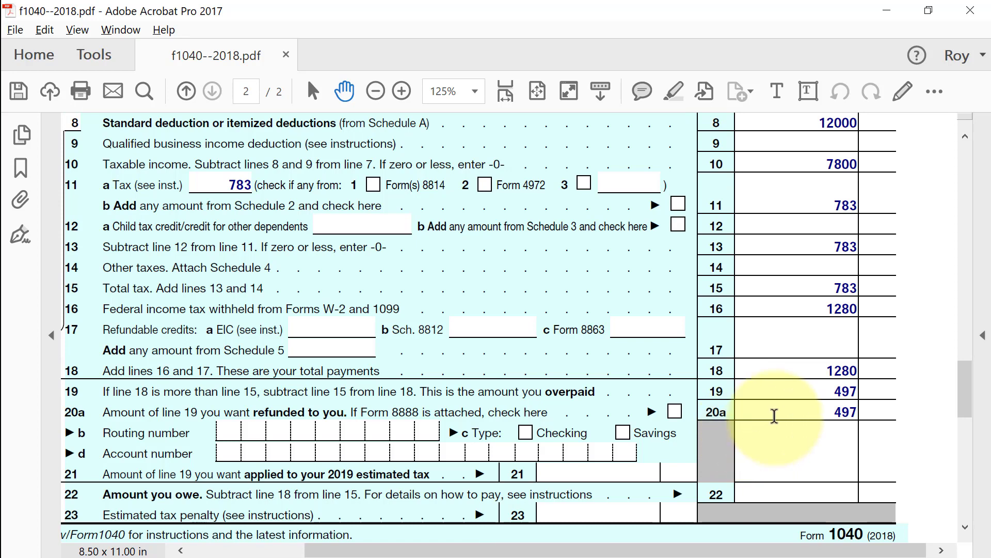
scroll(774, 405, "down", 1)
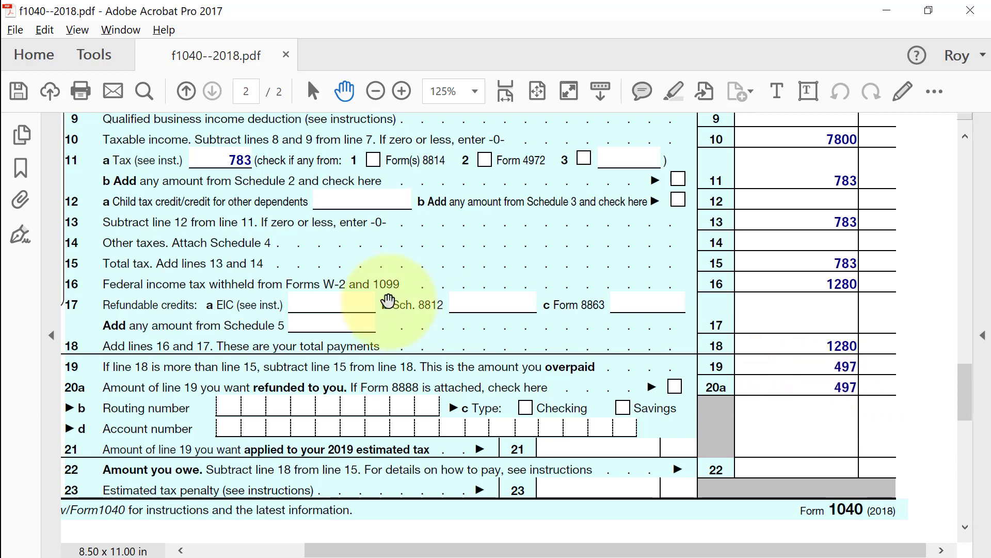
left_click(20, 90)
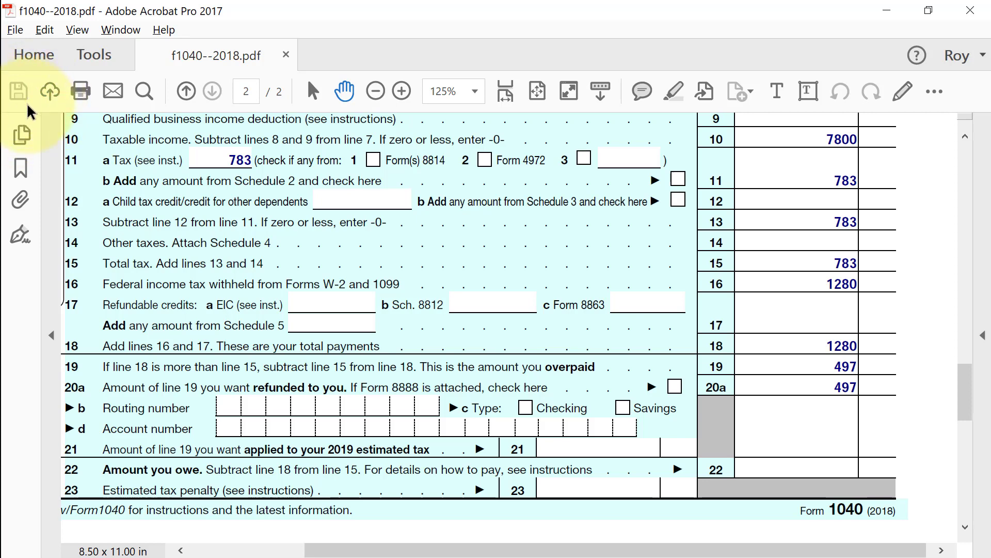
Test saving the form with ffff on line 12a, and save it again with that entry cleared
left_click(365, 198)
type("ffff")
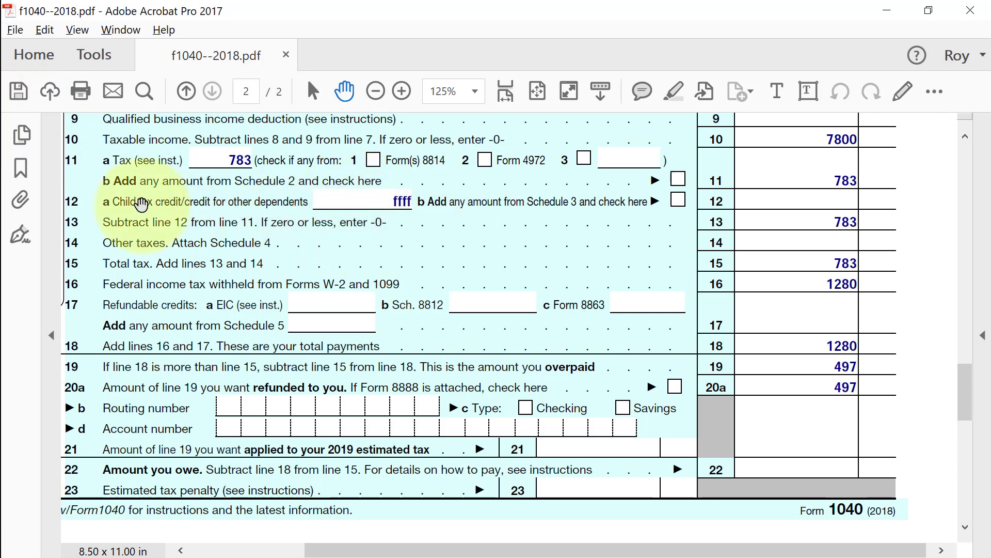
left_click(18, 89)
left_click_drag(385, 204, 440, 203)
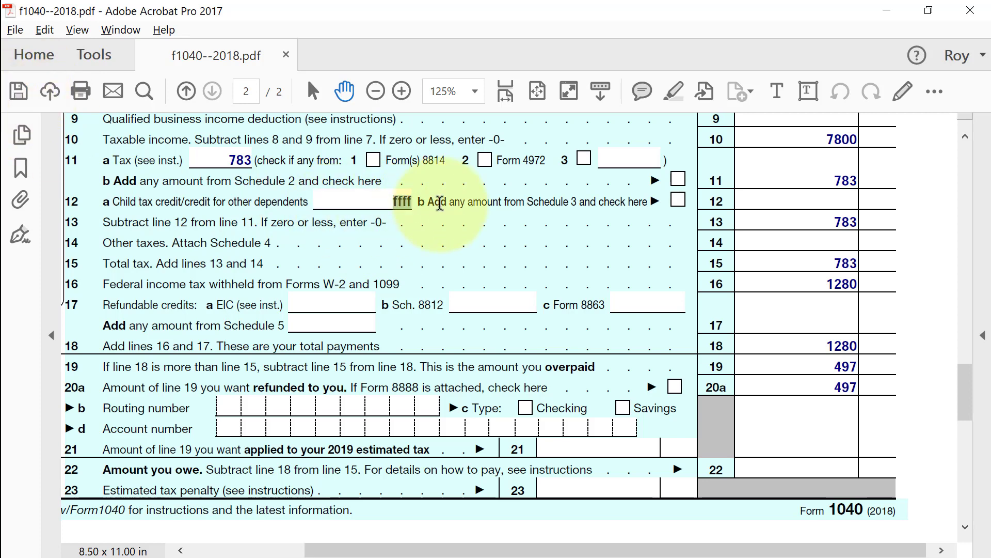
key("Delete")
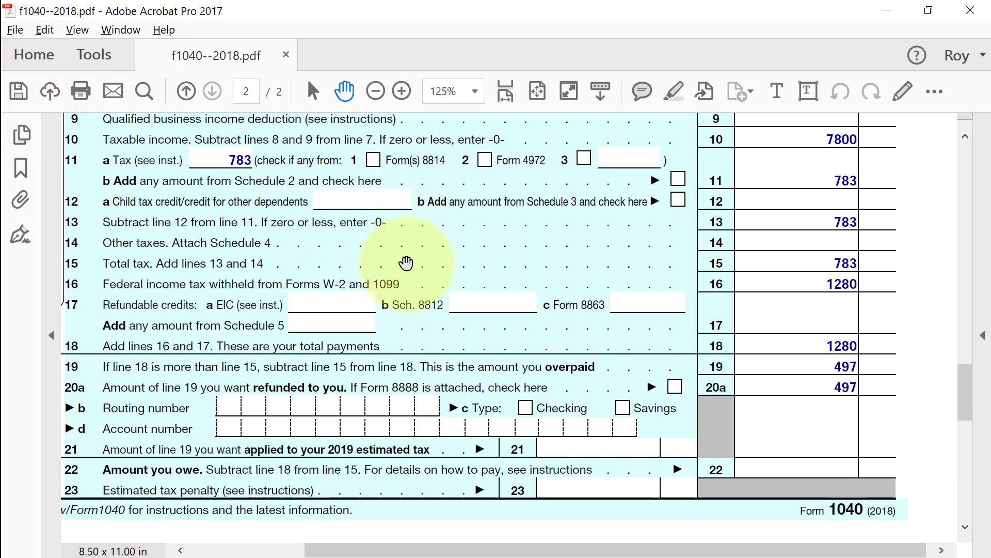
left_click(19, 93)
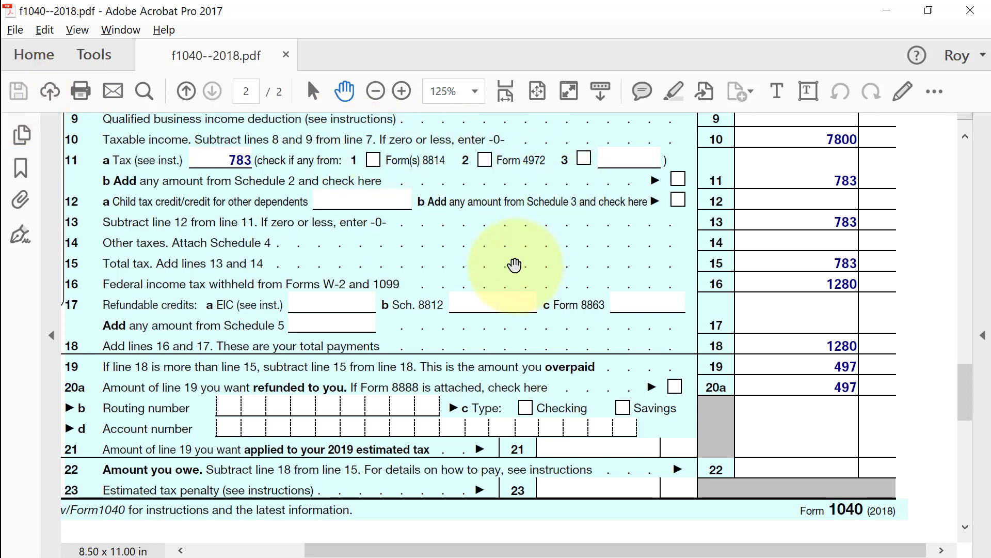
Replace the taxpayer's first name on page 1 of Form 1040 and save the form
scroll(681, 380, "up", 1)
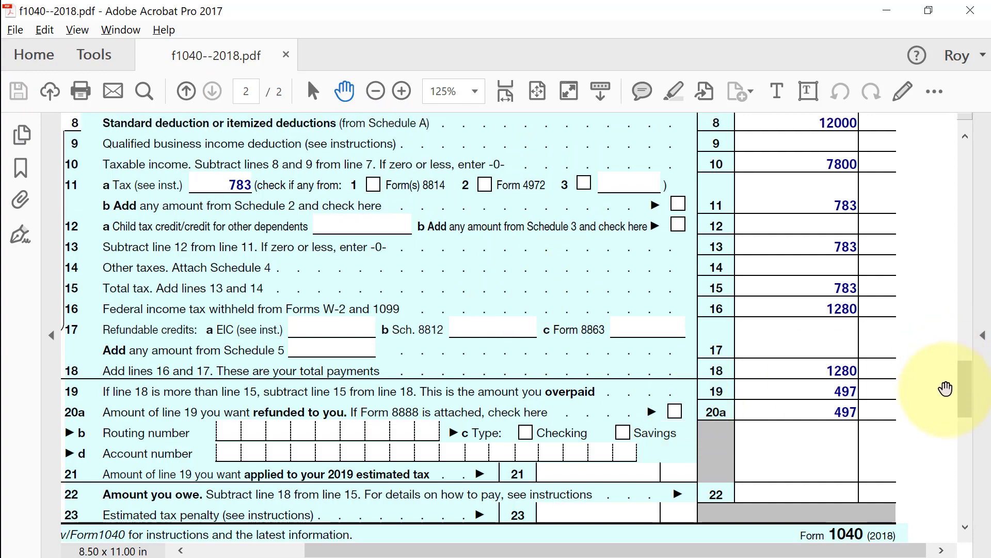
left_click_drag(964, 395, 971, 188)
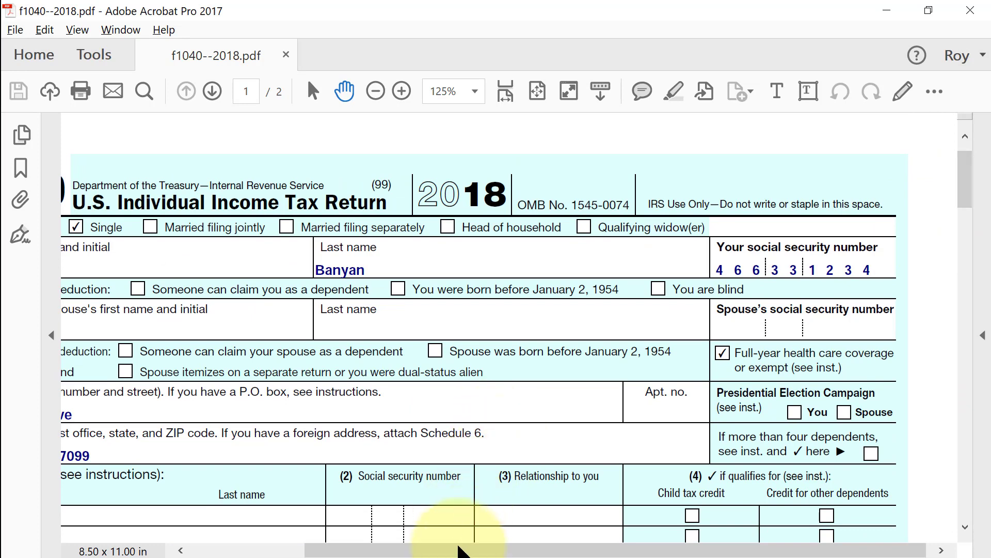
left_click_drag(458, 551, 343, 548)
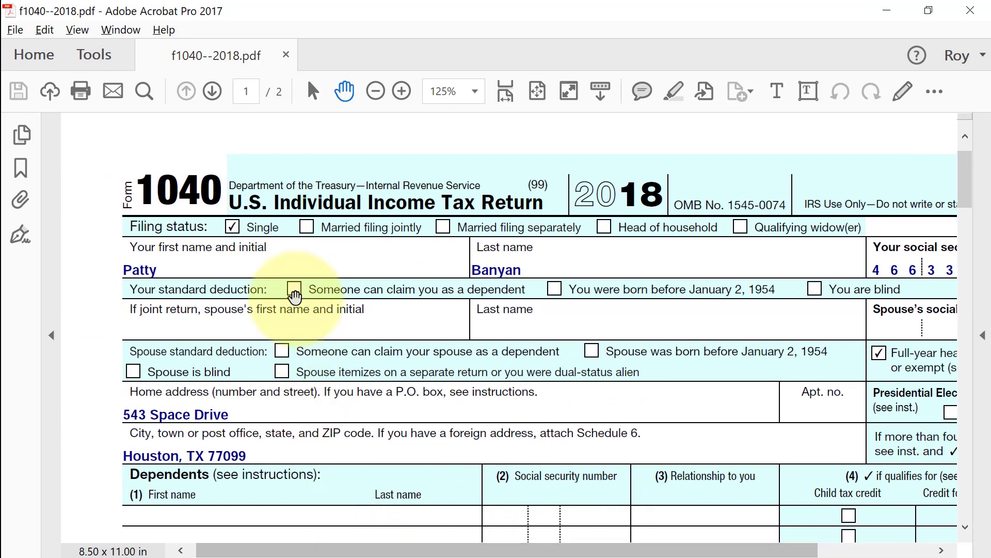
left_click_drag(165, 268, 64, 265)
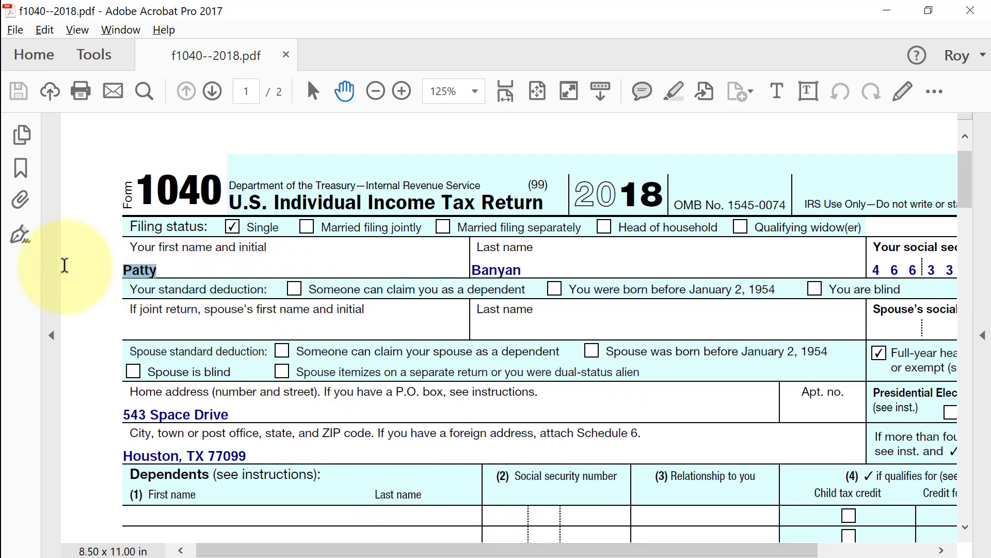
type("Roy")
key("Tab")
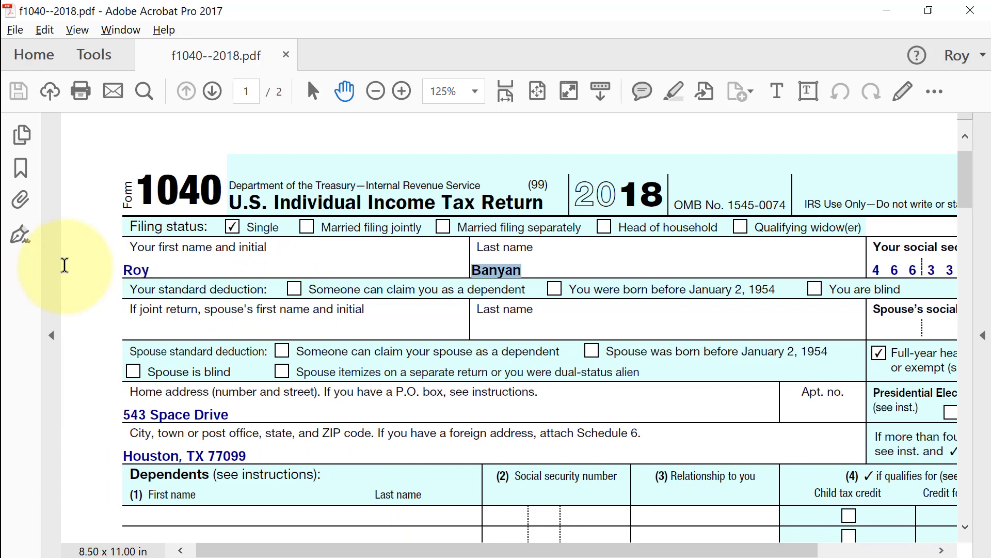
left_click(18, 93)
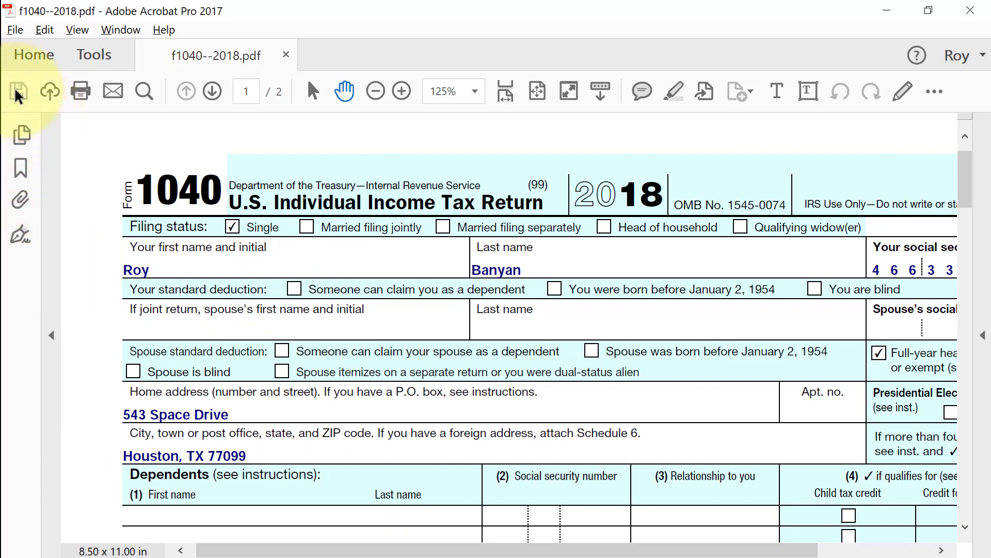